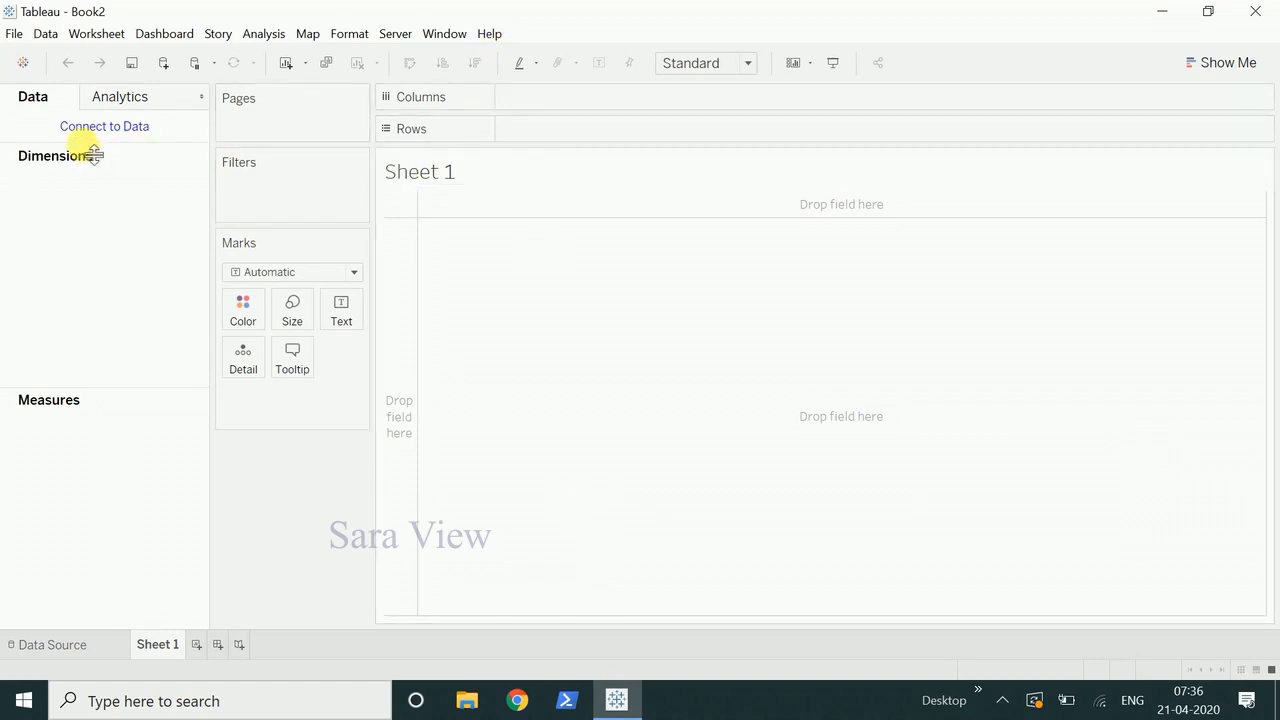
# Connect to the Microsoft Excel workbook "age list" in the workbooksamples folder.
pyautogui.click(129, 133)
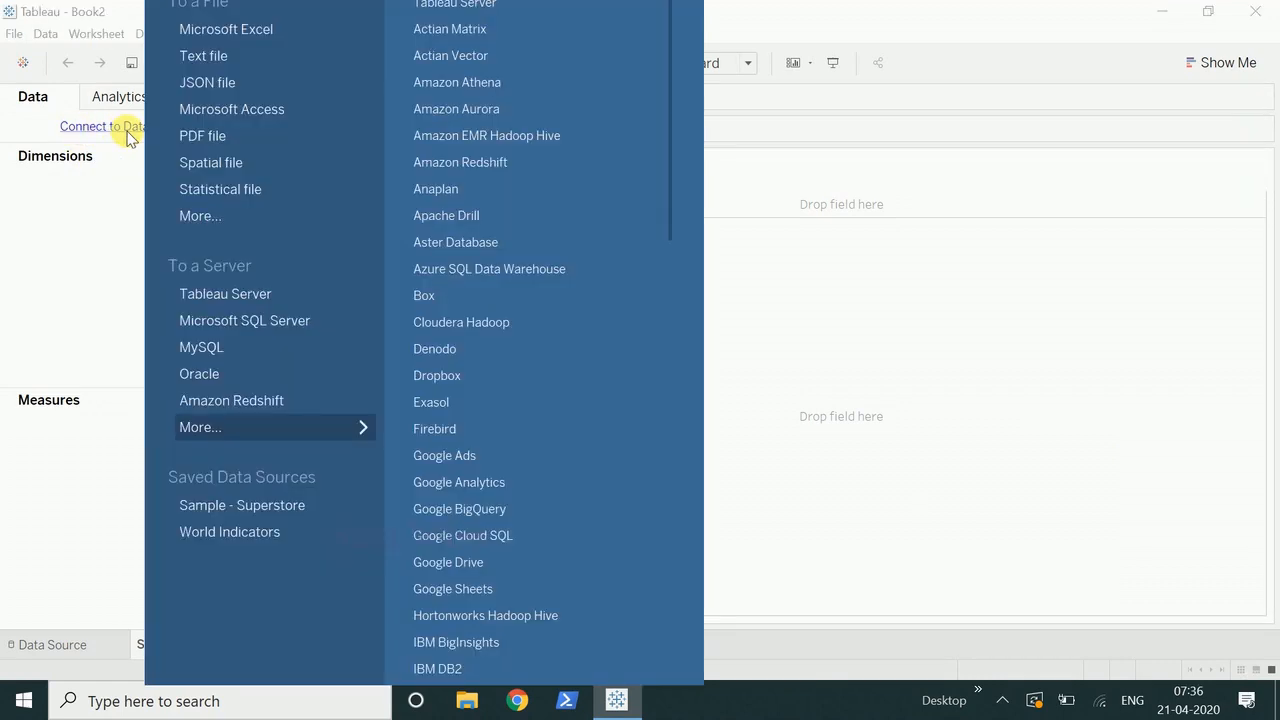
pyautogui.click(262, 28)
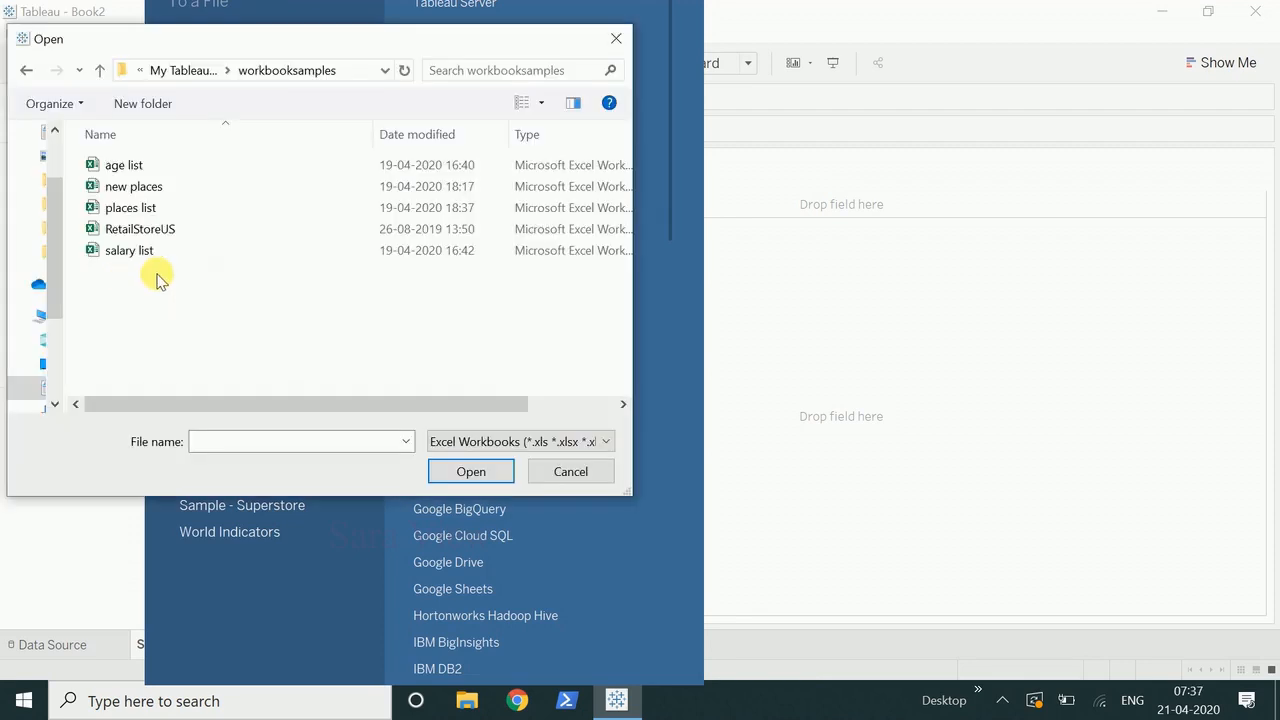
pyautogui.click(162, 171)
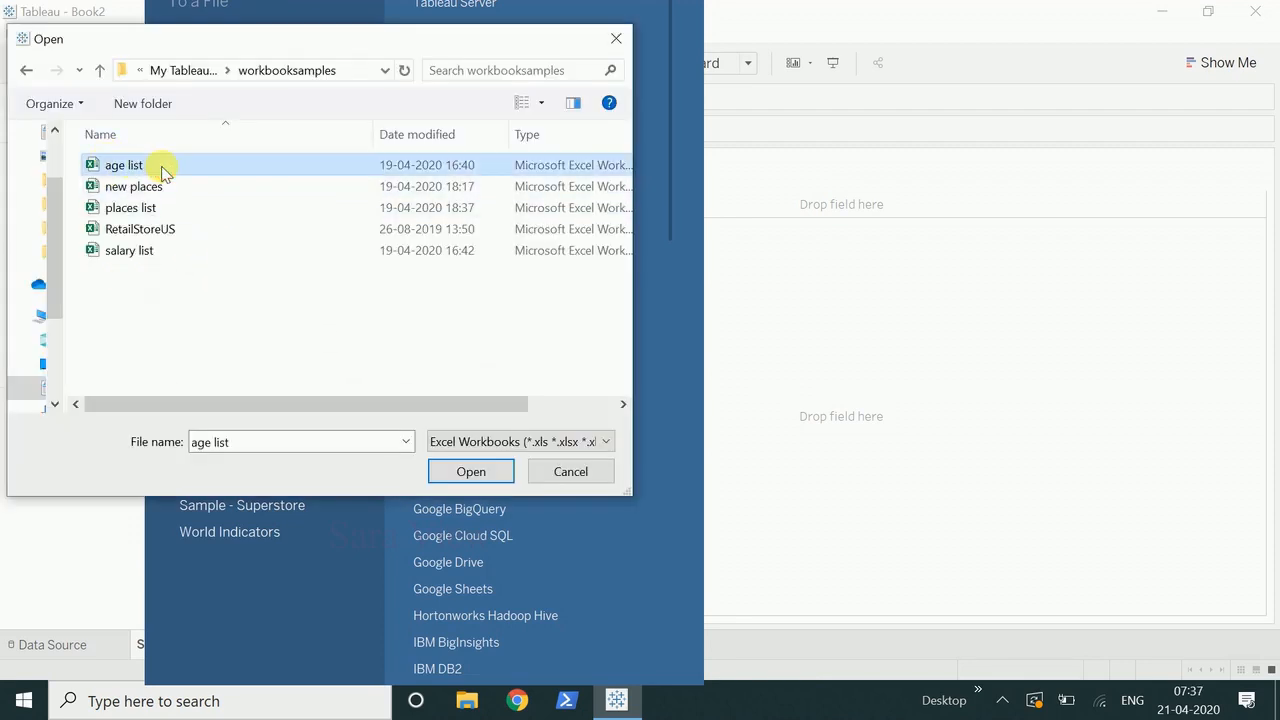
pyautogui.click(470, 472)
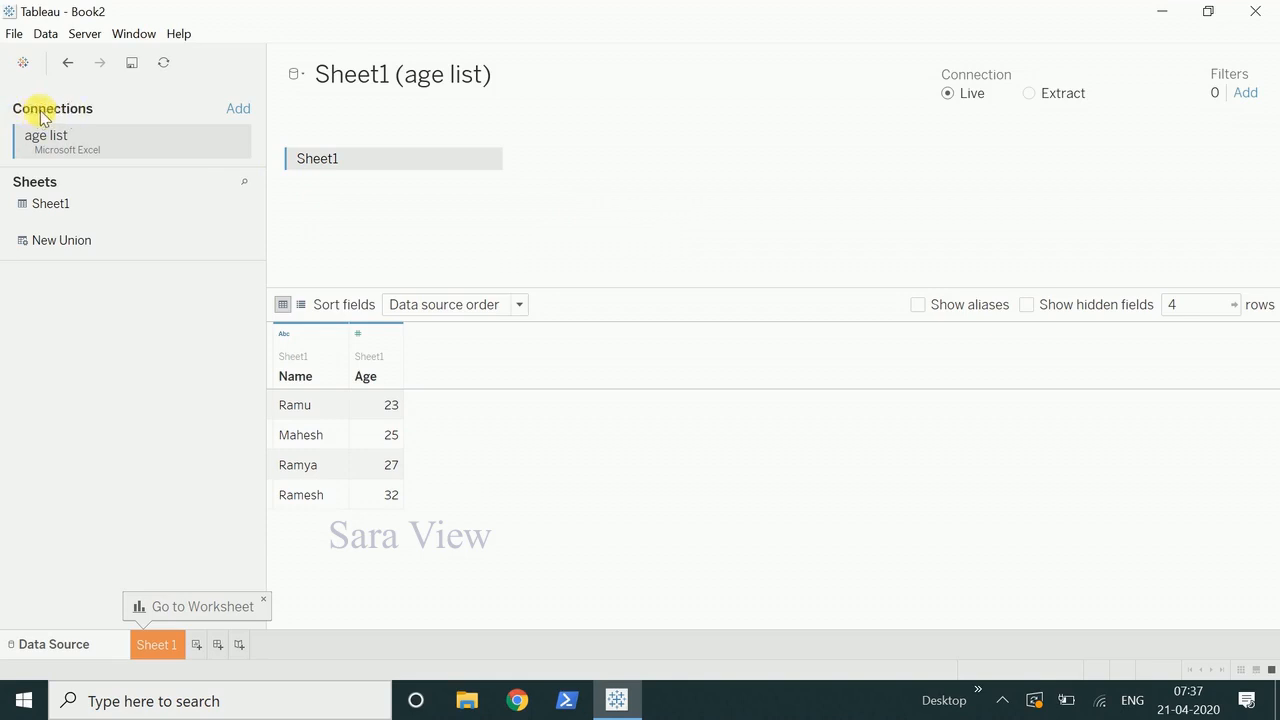
# Add a second Microsoft Excel connection to the "salary list" workbook in the same data source.
pyautogui.click(236, 112)
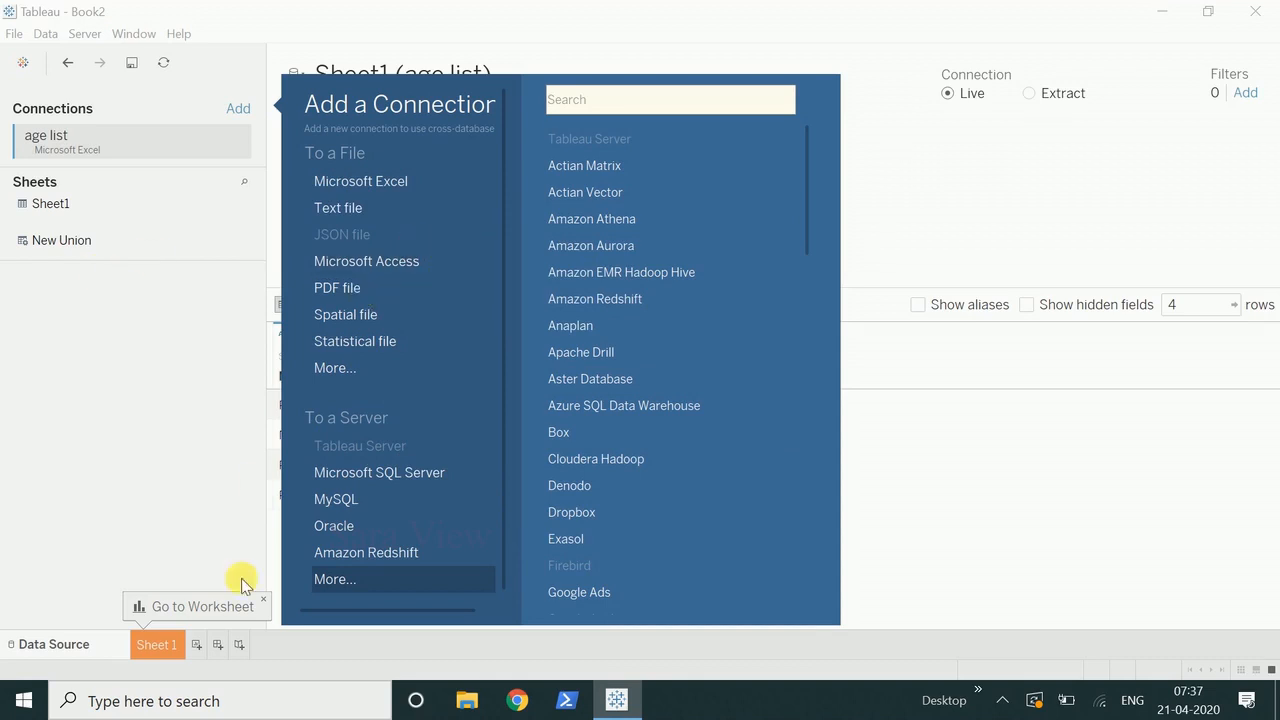
pyautogui.click(405, 182)
pyautogui.click(178, 249)
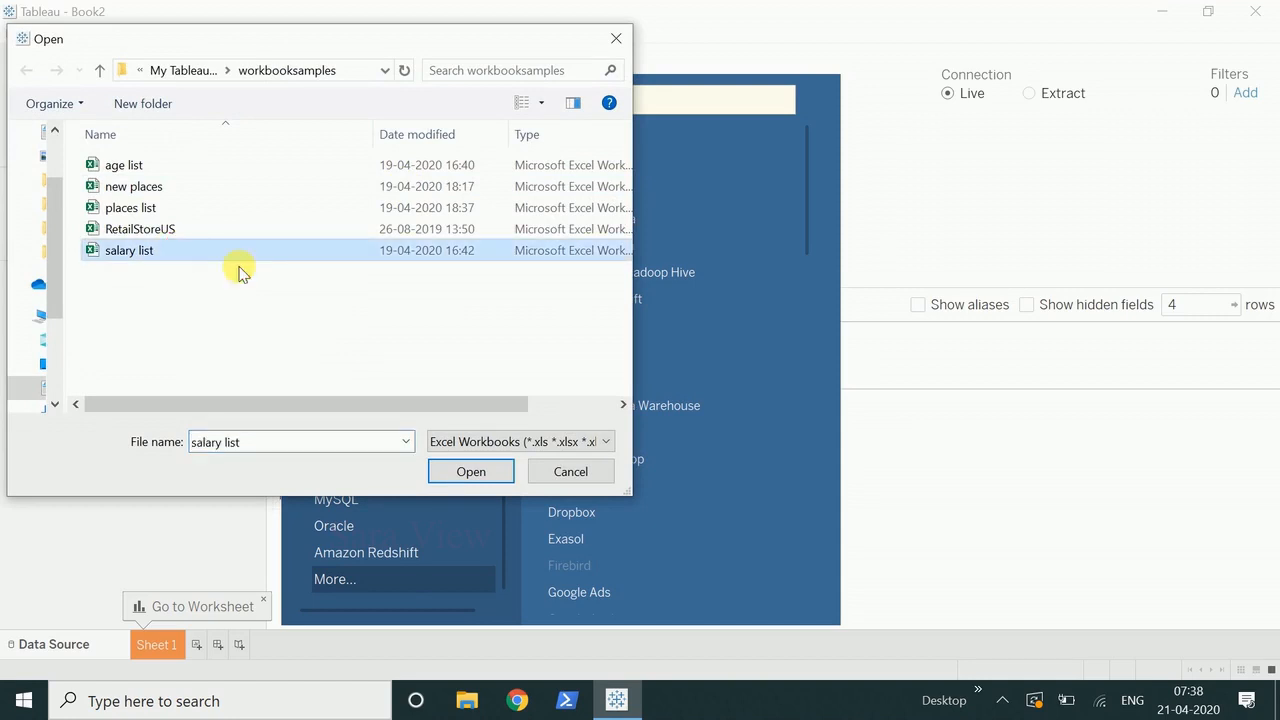
pyautogui.click(477, 470)
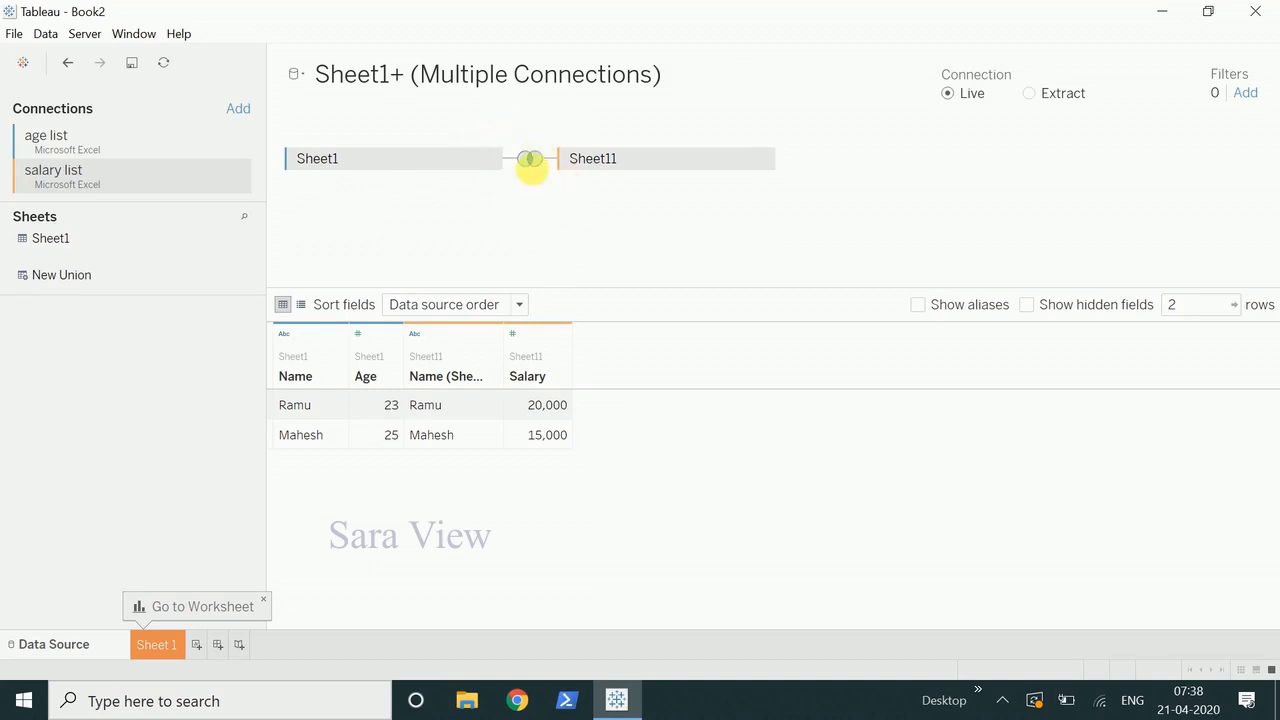
# Review the join options between Sheet1 and Sheet11, and compare the salary list and age list workbooks in Excel.
pyautogui.click(536, 164)
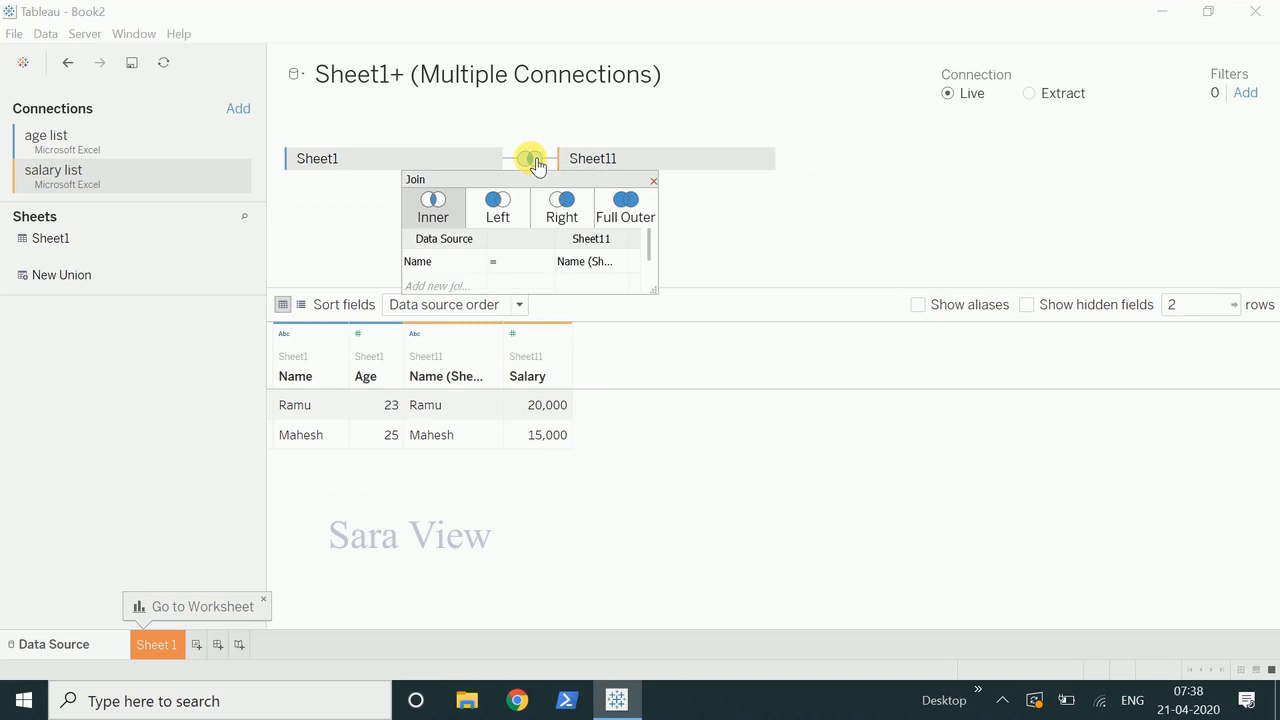
pyautogui.click(497, 215)
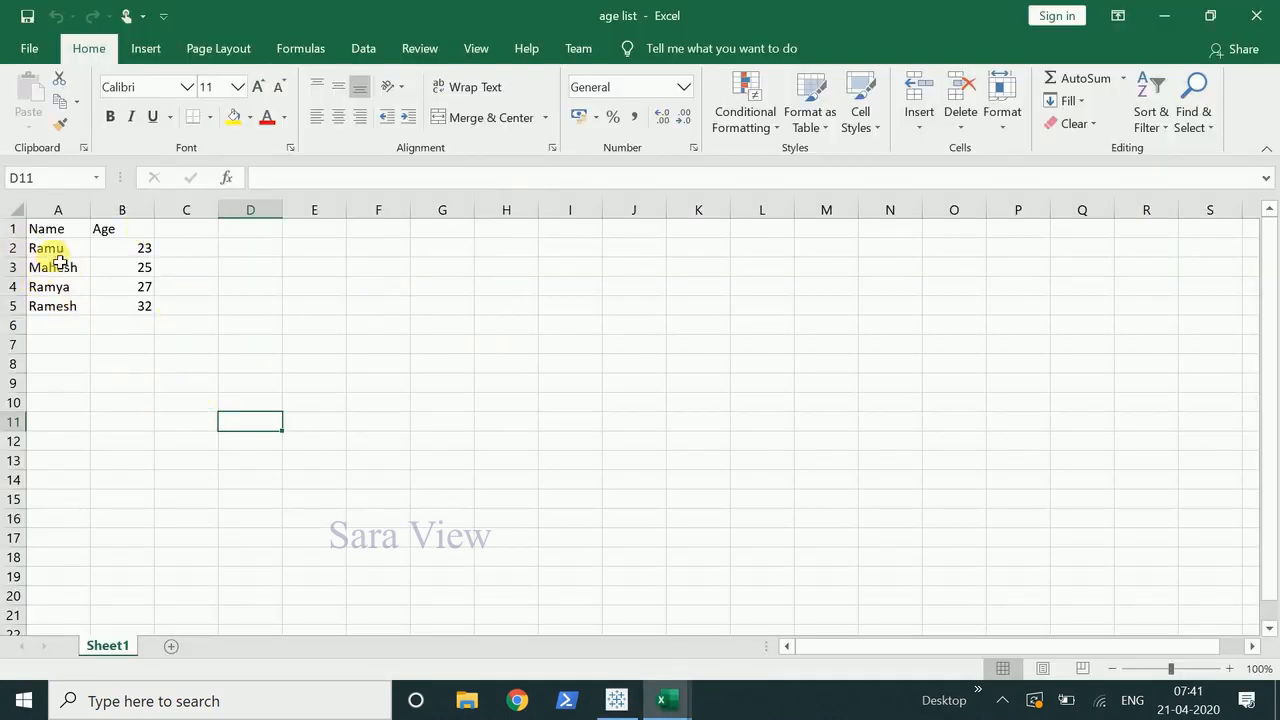
pyautogui.click(666, 708)
pyautogui.click(763, 560)
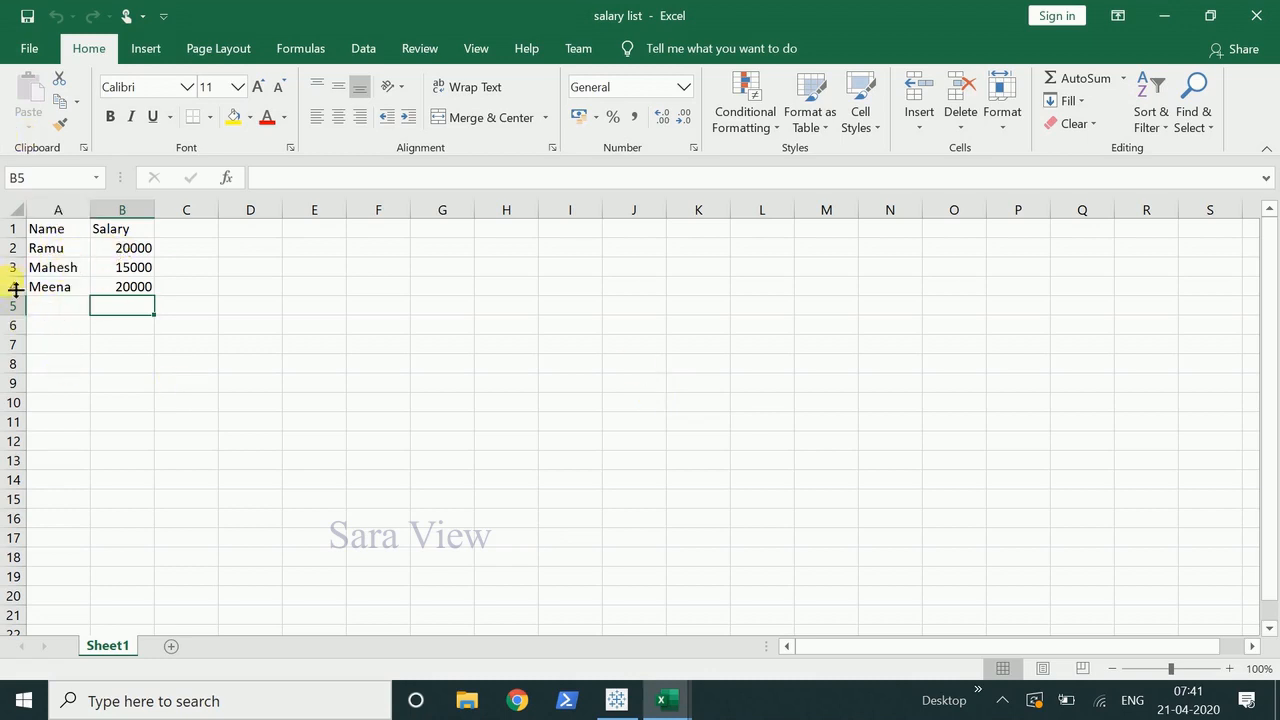
pyautogui.click(659, 708)
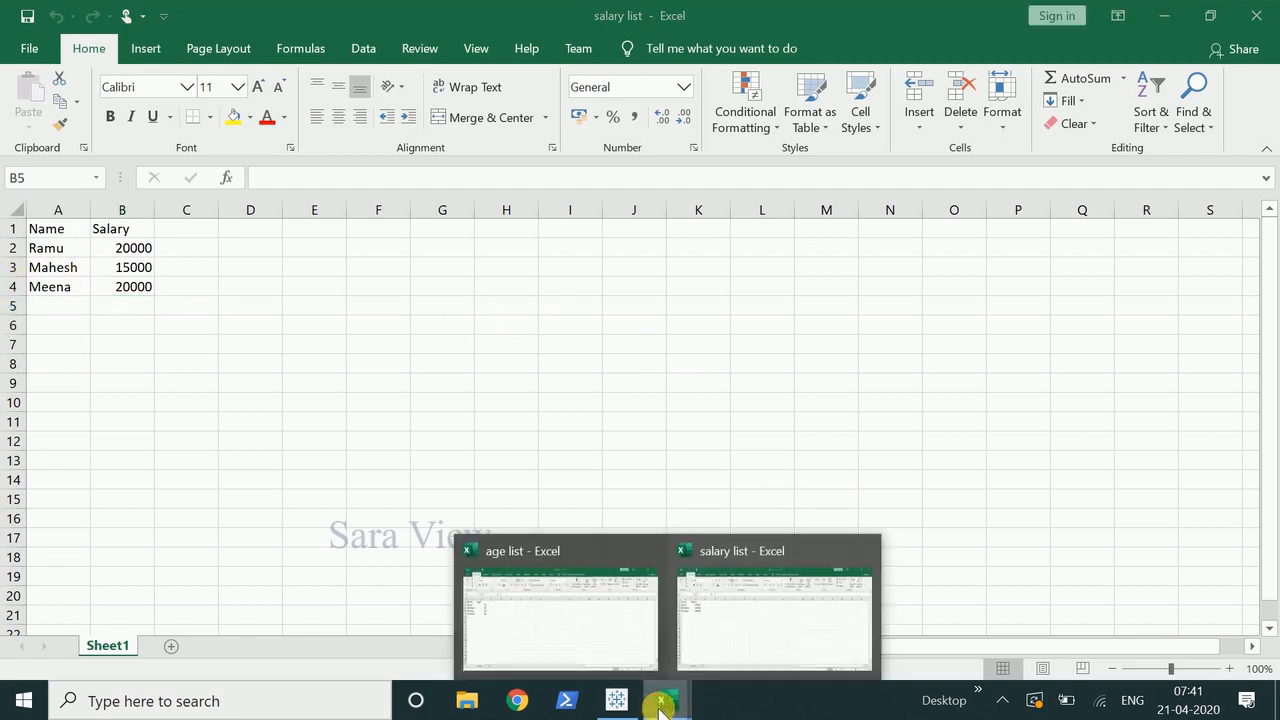
pyautogui.click(558, 555)
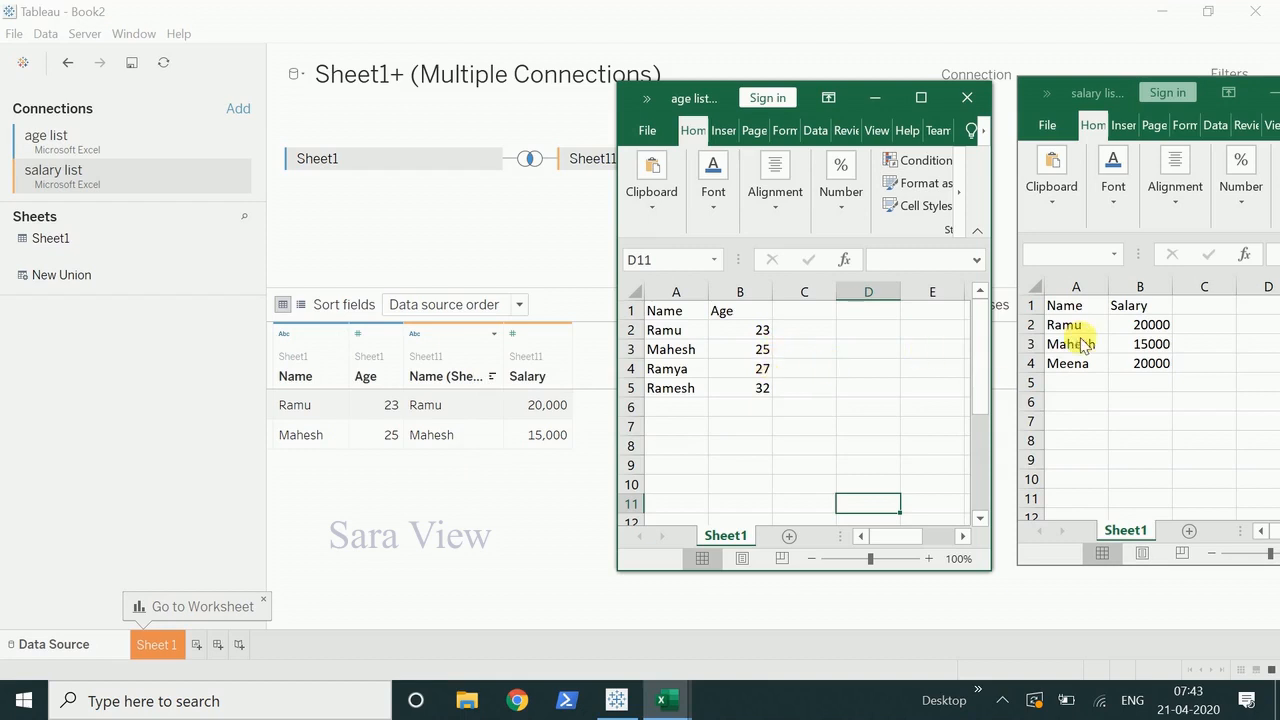
# Set the join between Sheet1 and Sheet11 to Left, matching Name with Name (Sheet11) in the join clause.
pyautogui.click(533, 162)
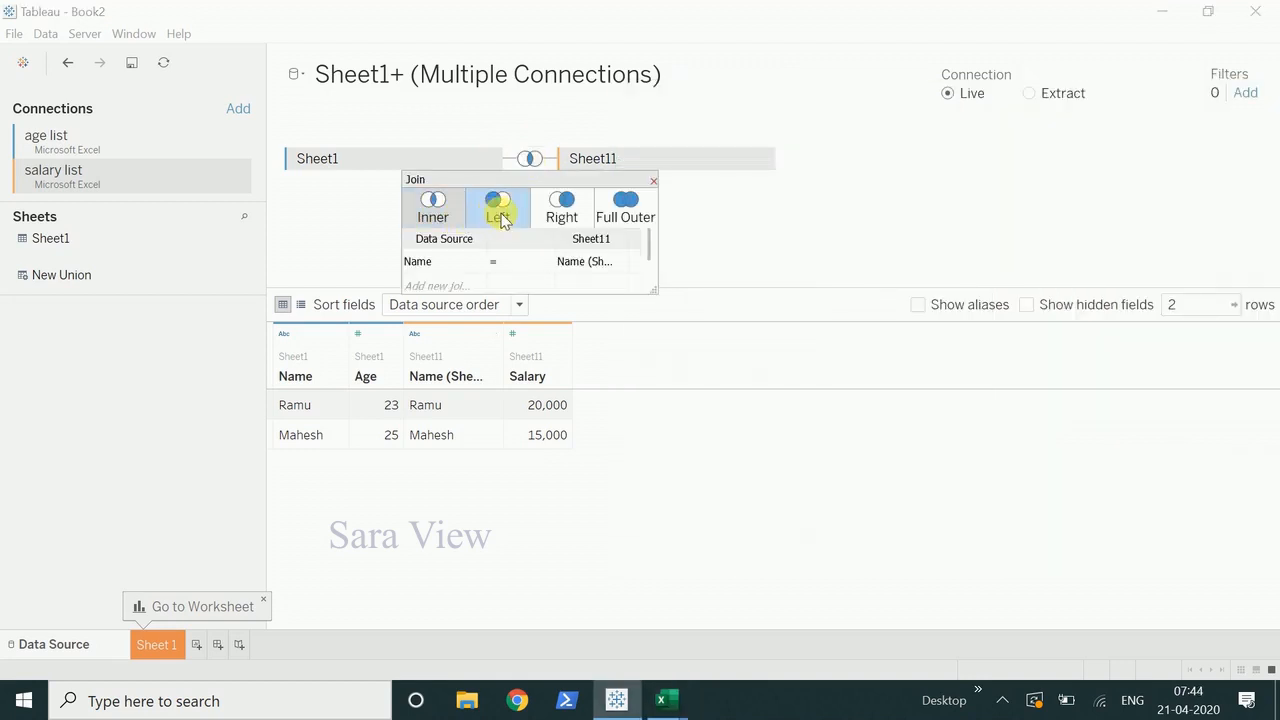
pyautogui.click(500, 212)
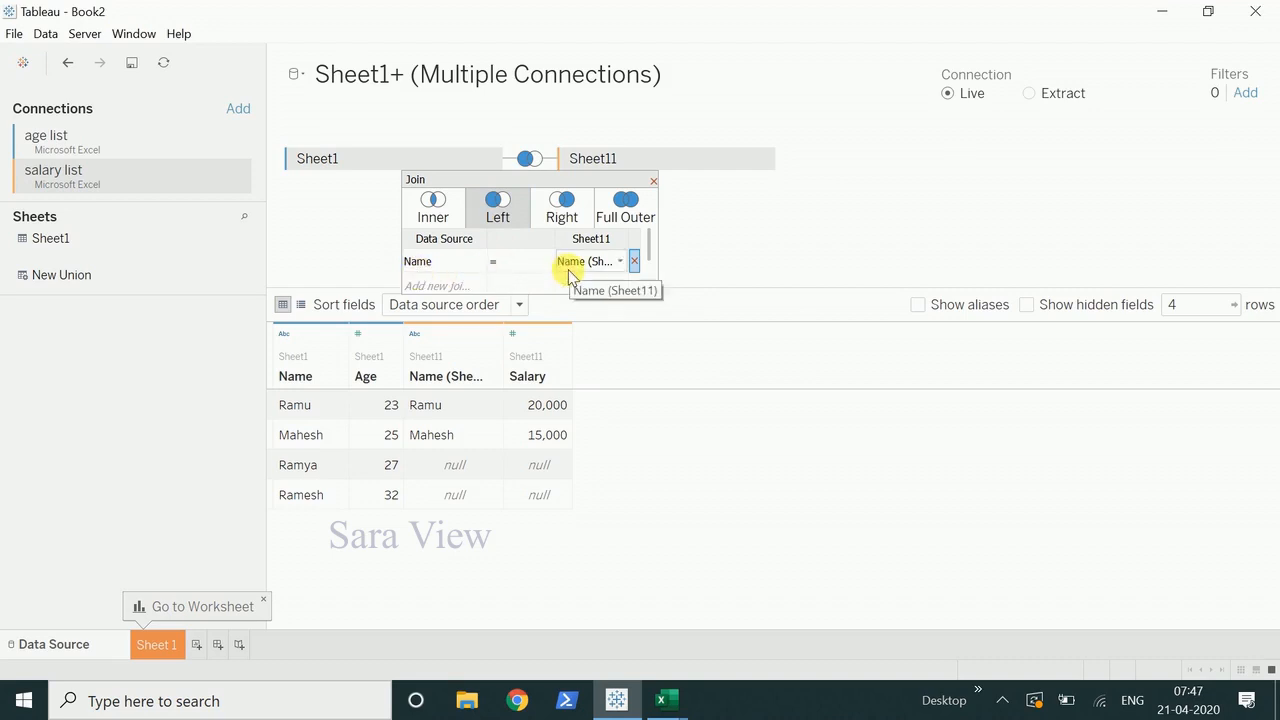
pyautogui.click(479, 263)
pyautogui.scroll(1, 440, 293)
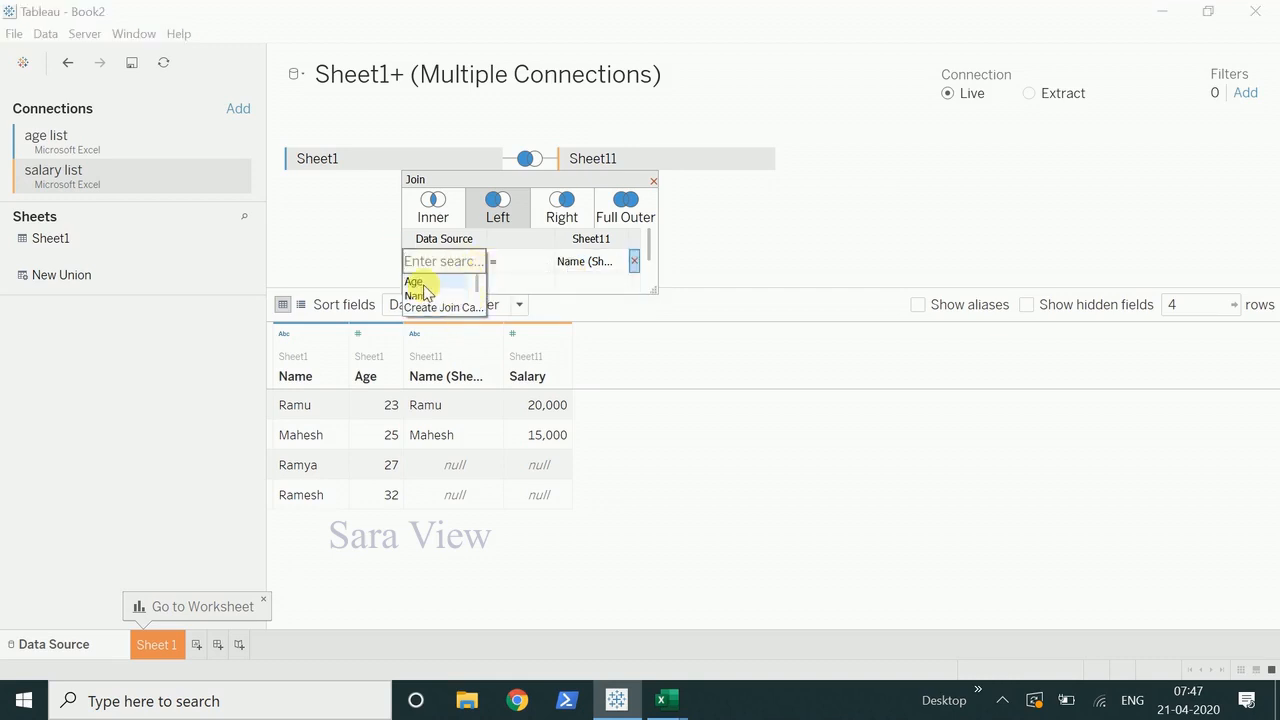
pyautogui.click(422, 296)
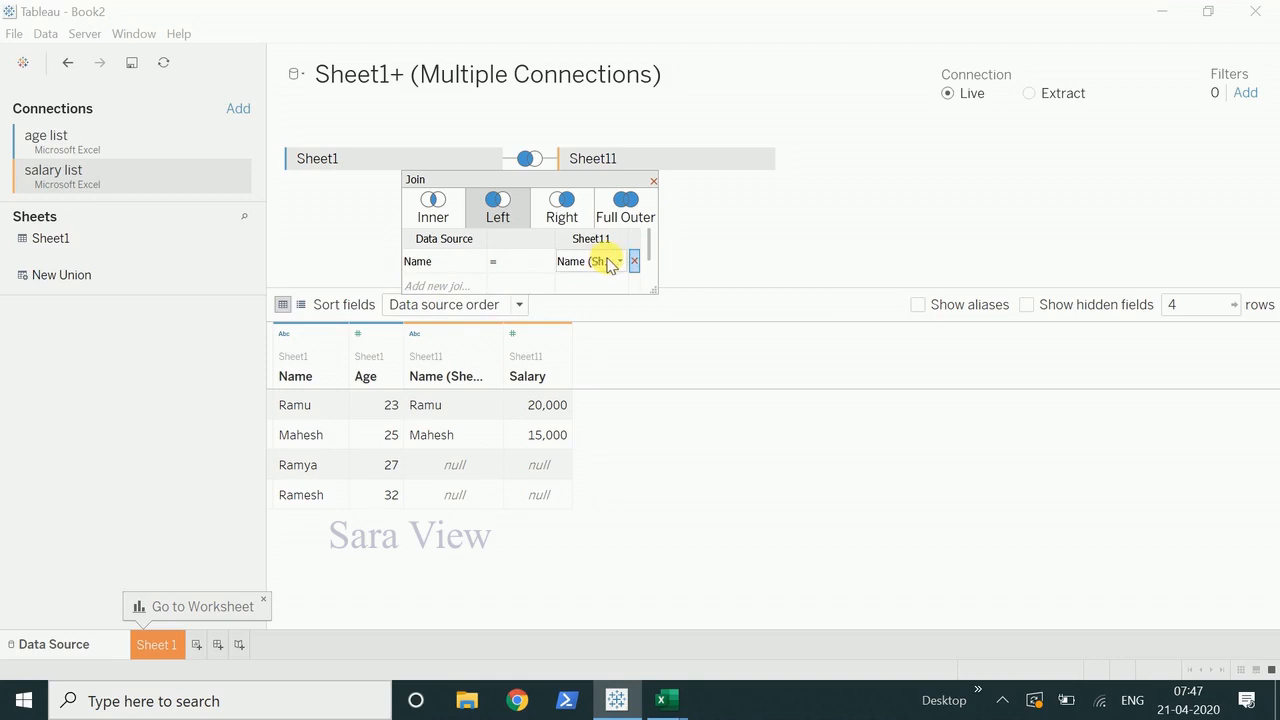
pyautogui.click(624, 262)
pyautogui.scroll(1, 620, 287)
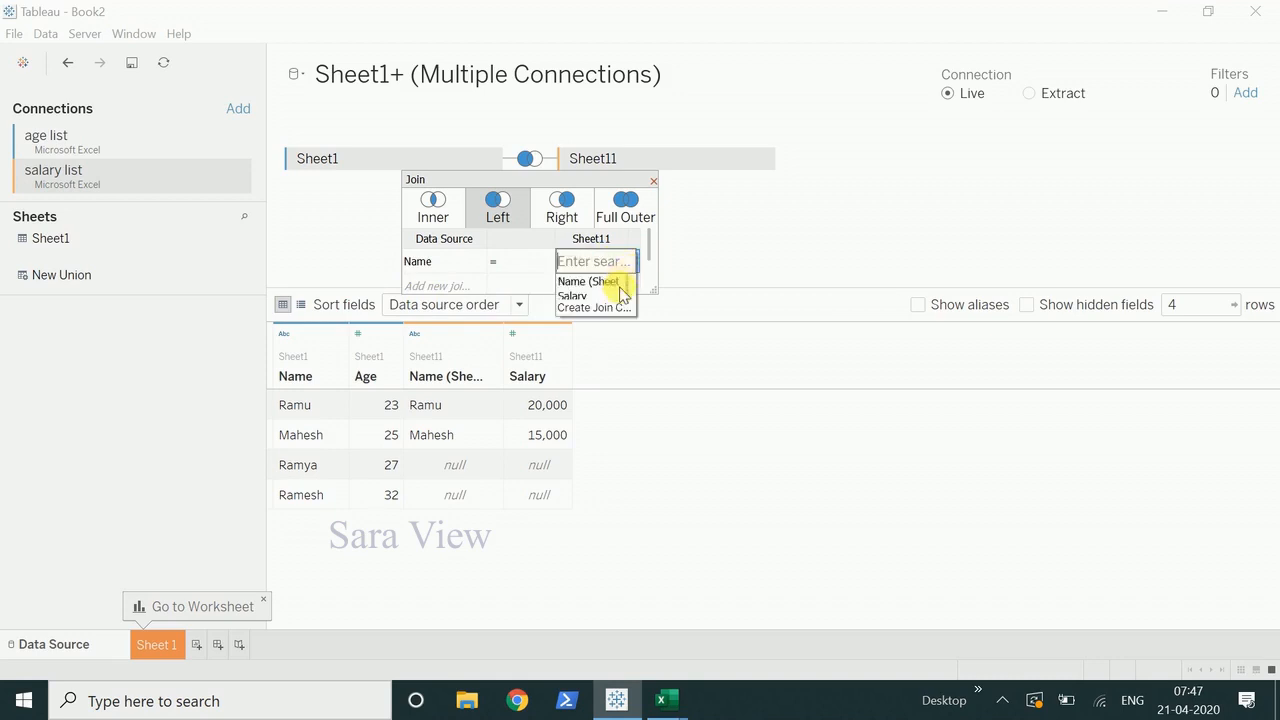
pyautogui.click(592, 284)
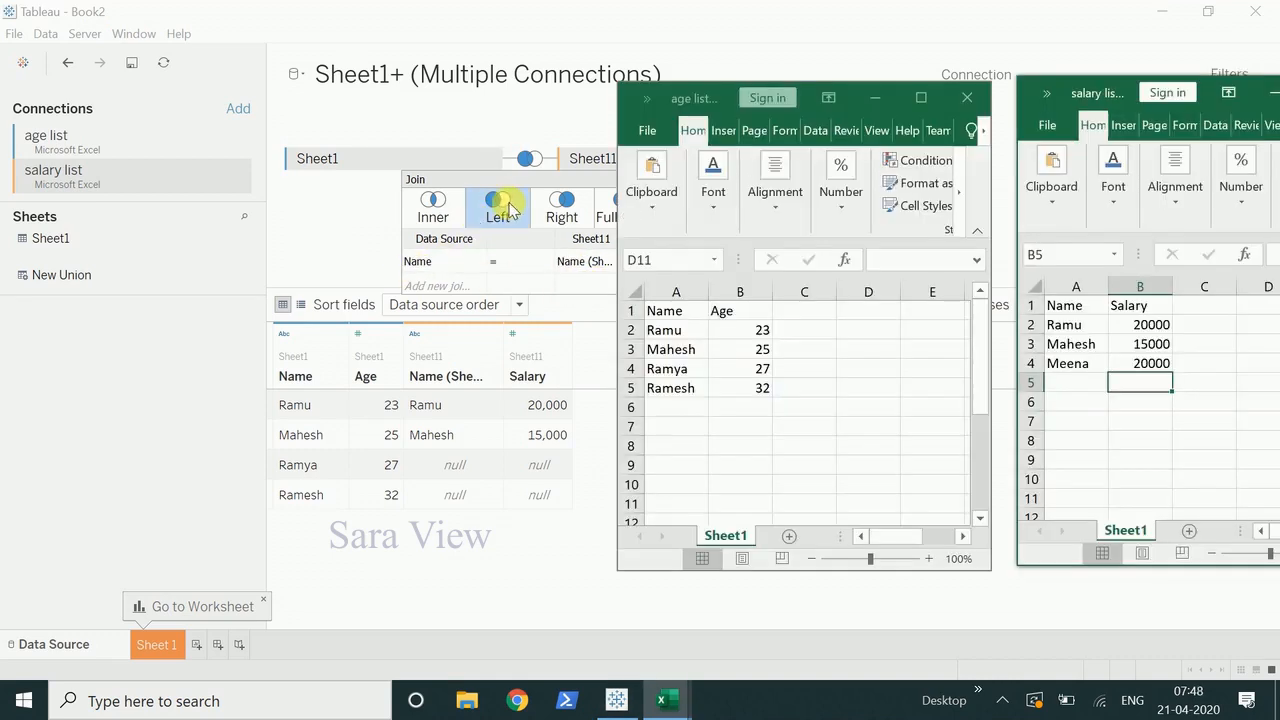
# Switch the join between the two sheets to Right and bring up the Excel workbooks for comparison with the preview.
pyautogui.click(447, 205)
pyautogui.click(478, 200)
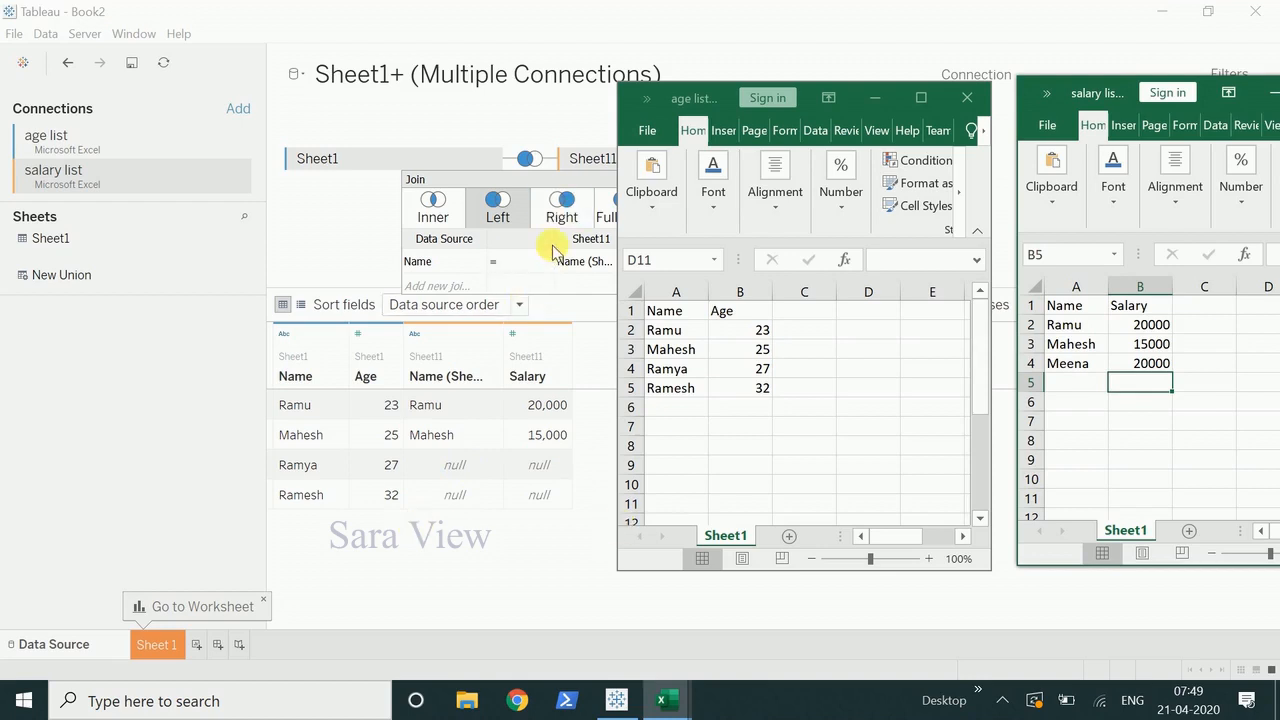
pyautogui.click(560, 214)
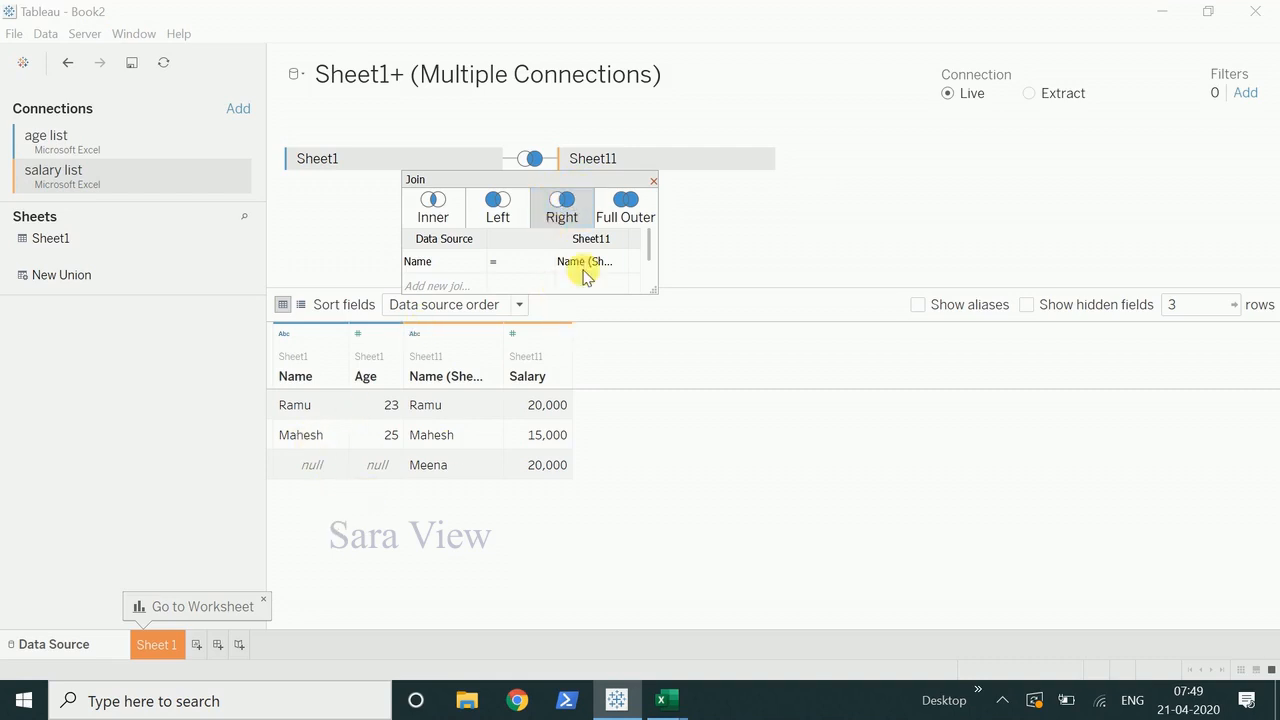
pyautogui.click(665, 700)
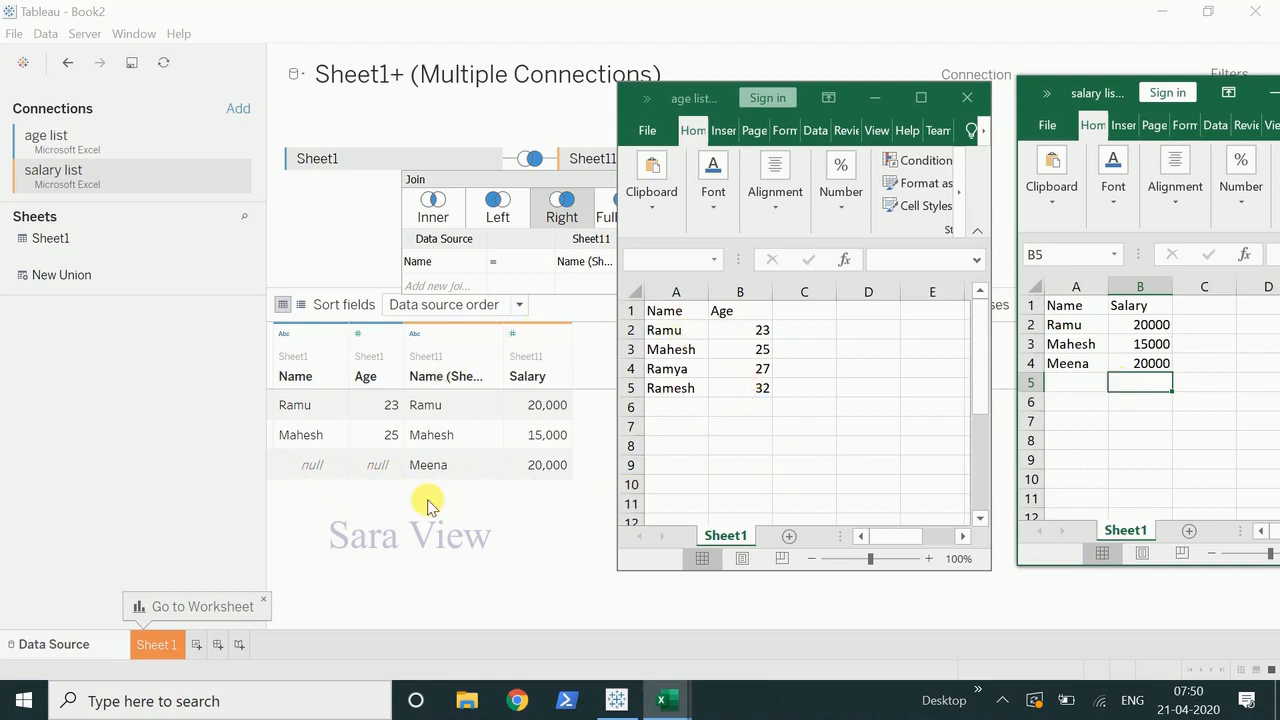
# Try a Full Outer join between the two sheets and set the join type back to Left.
pyautogui.click(610, 212)
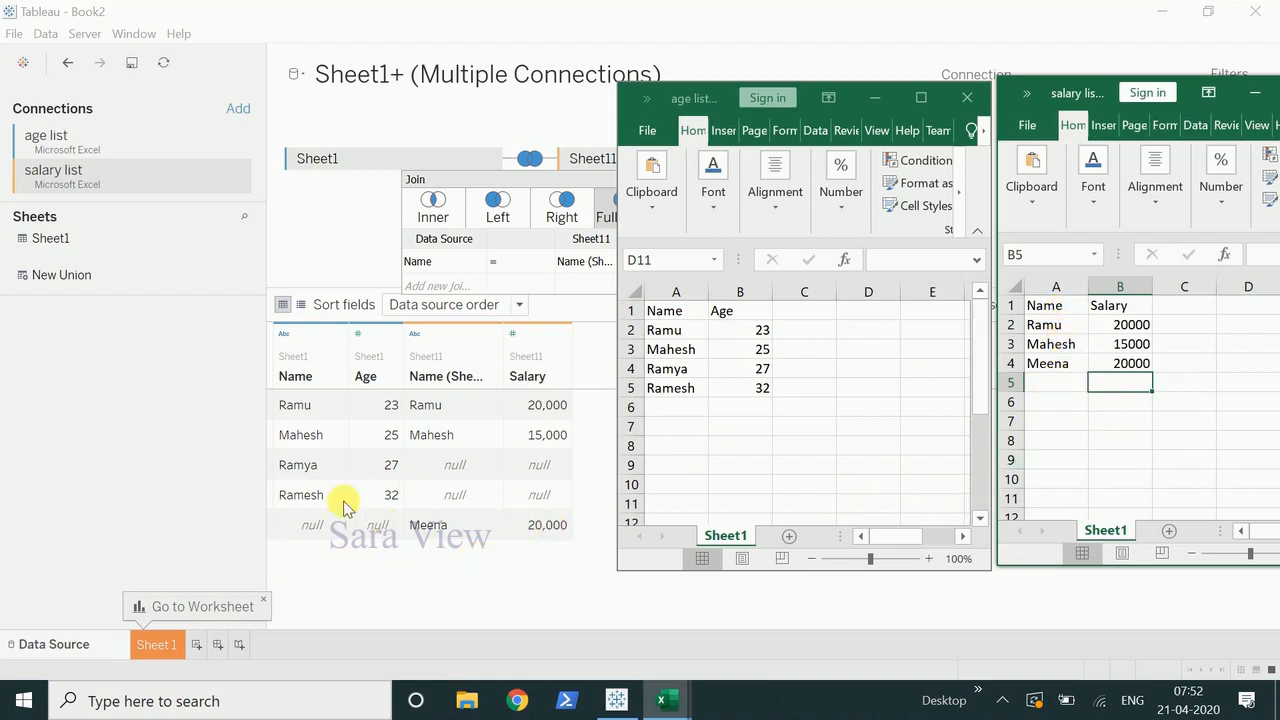
pyautogui.click(520, 578)
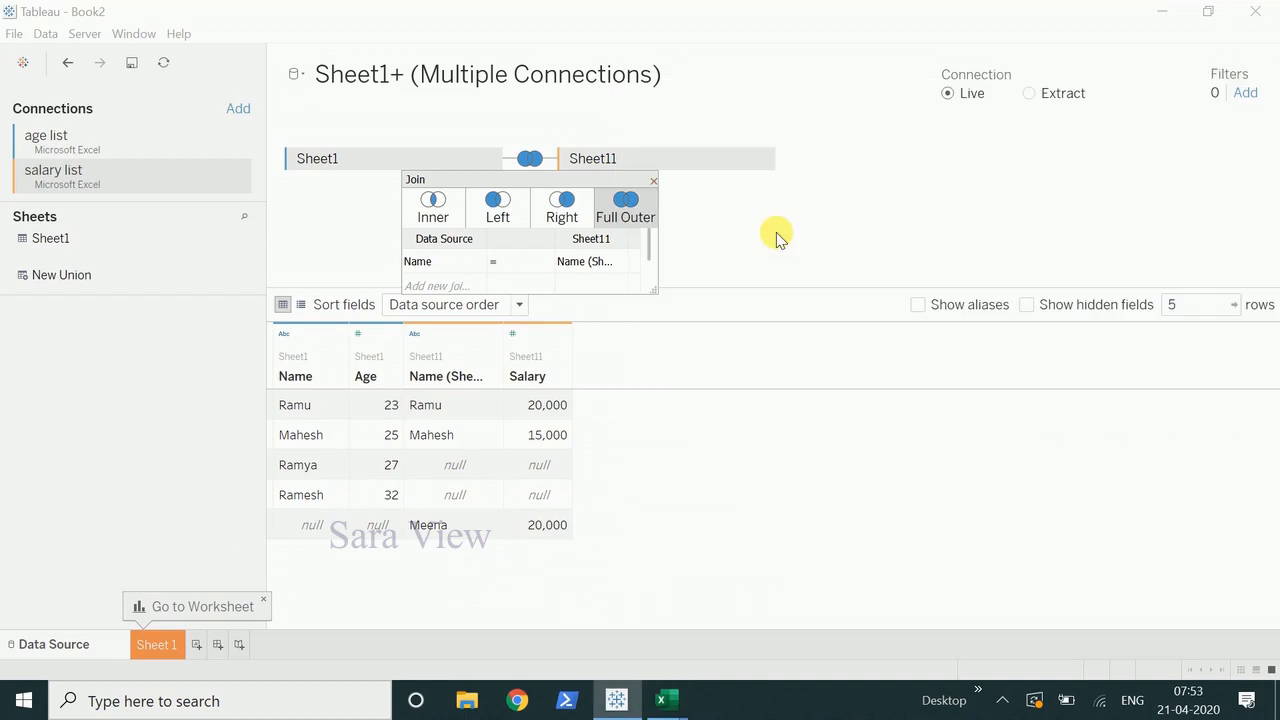
pyautogui.click(505, 215)
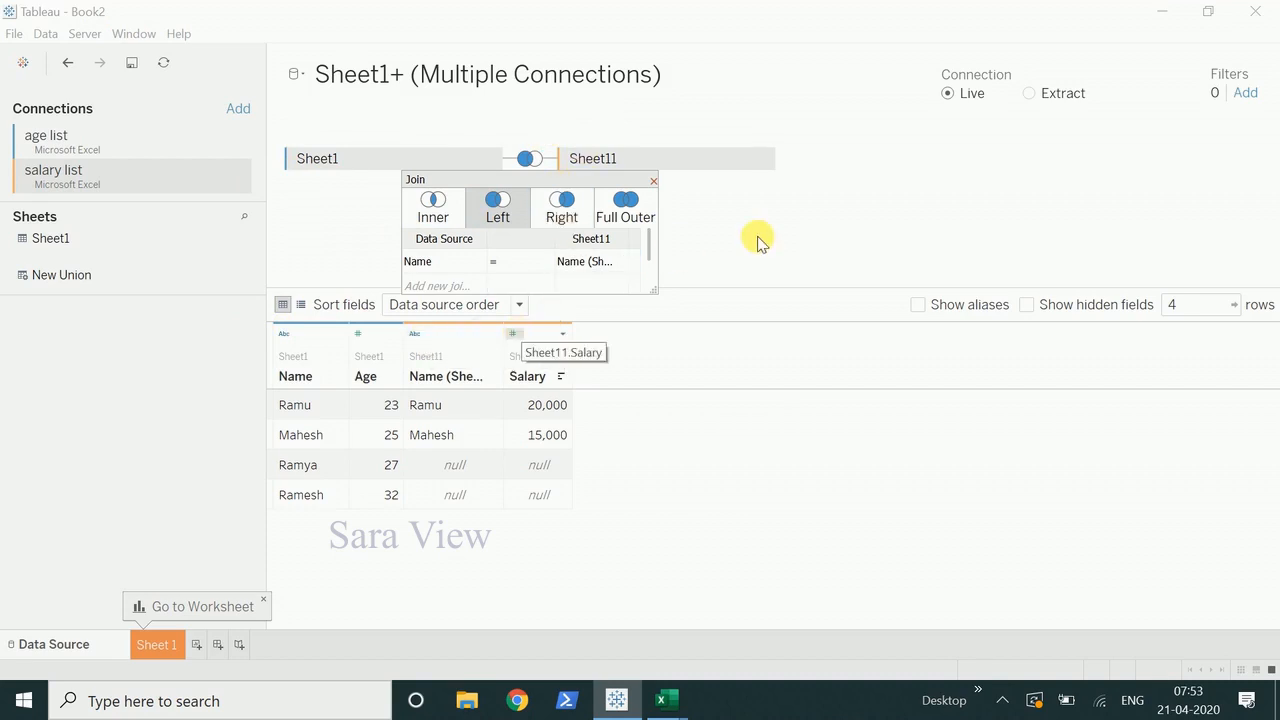
# Check how the joined fields are grouped in the Sheet 1 worksheet and return to the data source page.
pyautogui.click(162, 647)
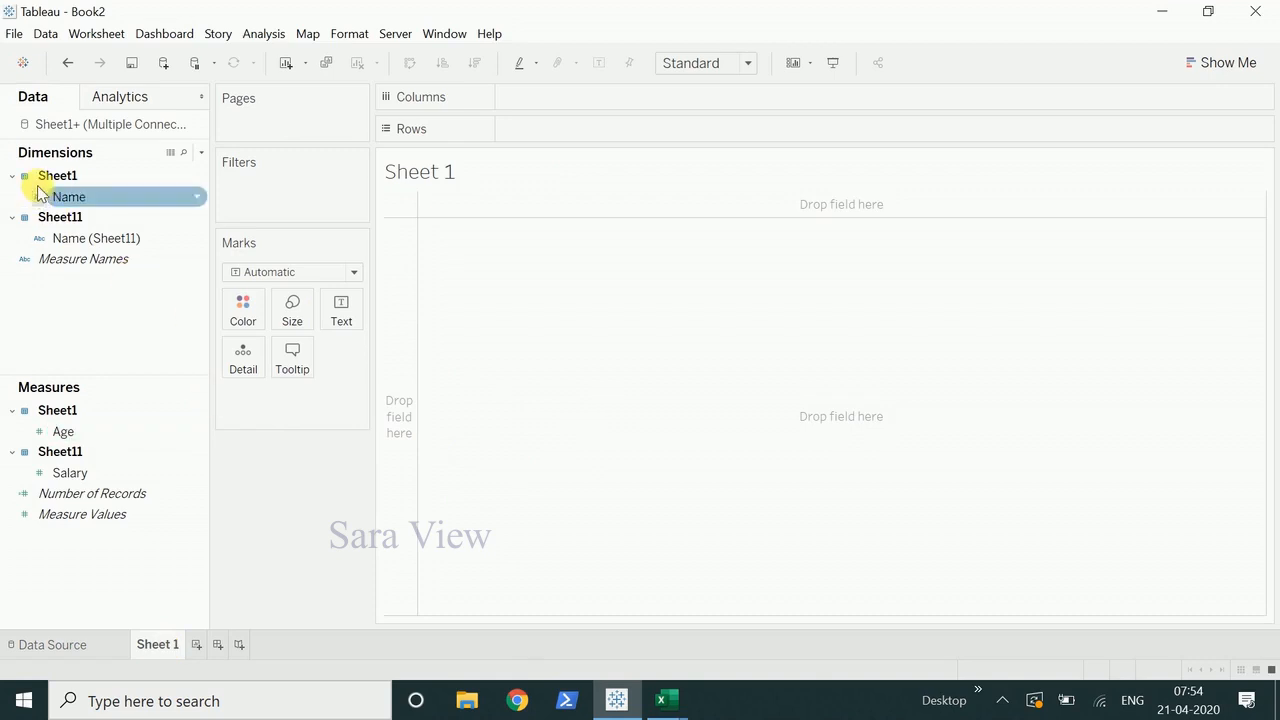
pyautogui.click(100, 240)
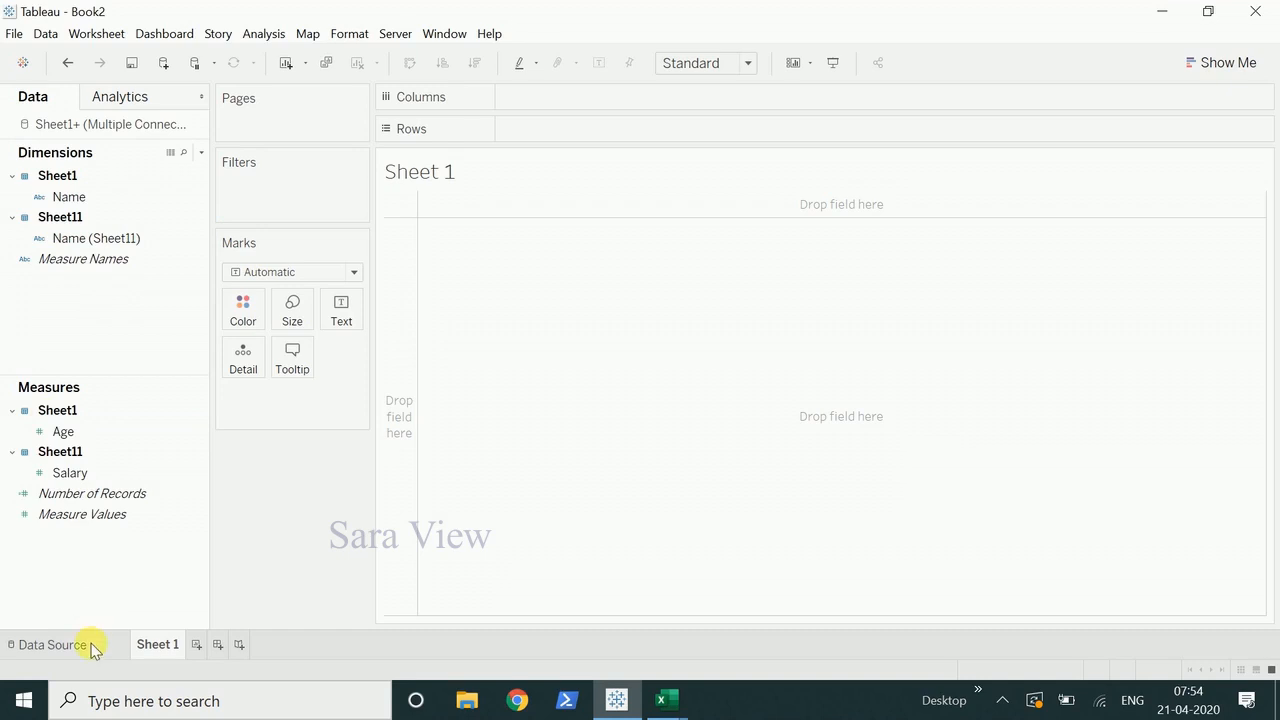
pyautogui.click(60, 644)
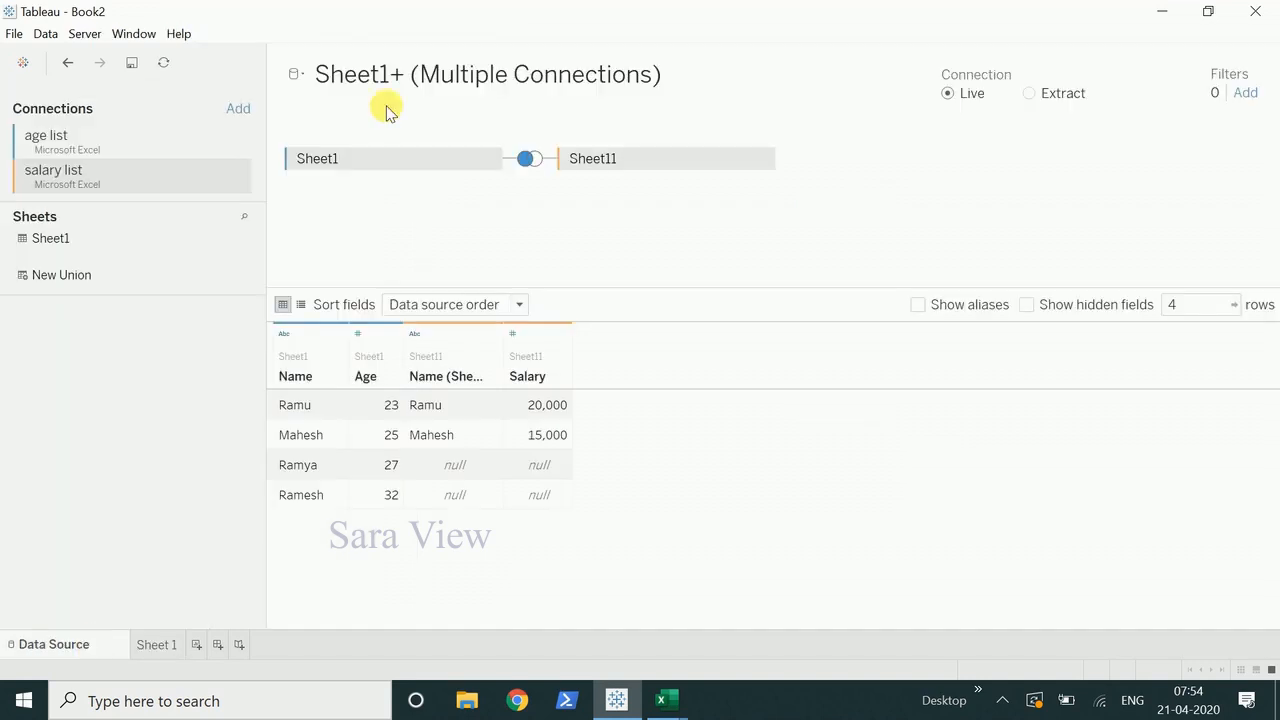
# Rename the Sheet1 table on the join canvas to "agelist".
pyautogui.doubleClick(352, 167)
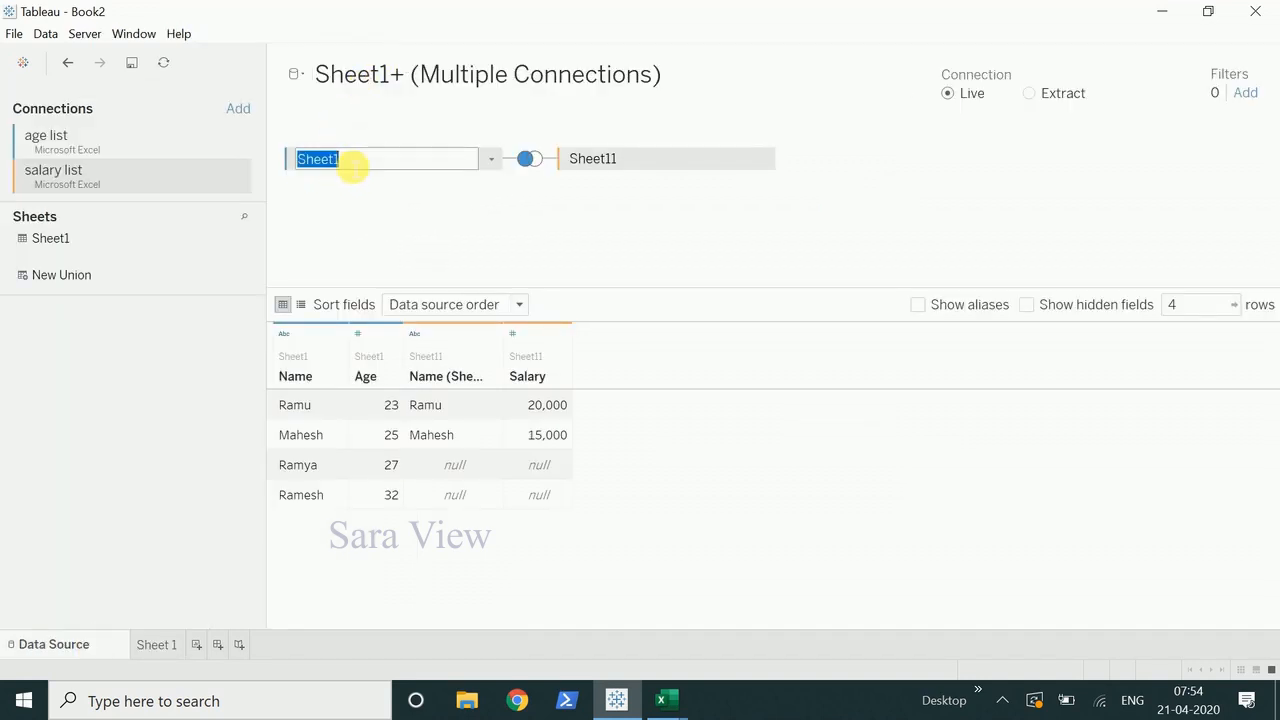
pyautogui.write('agelist')
pyautogui.click(656, 219)
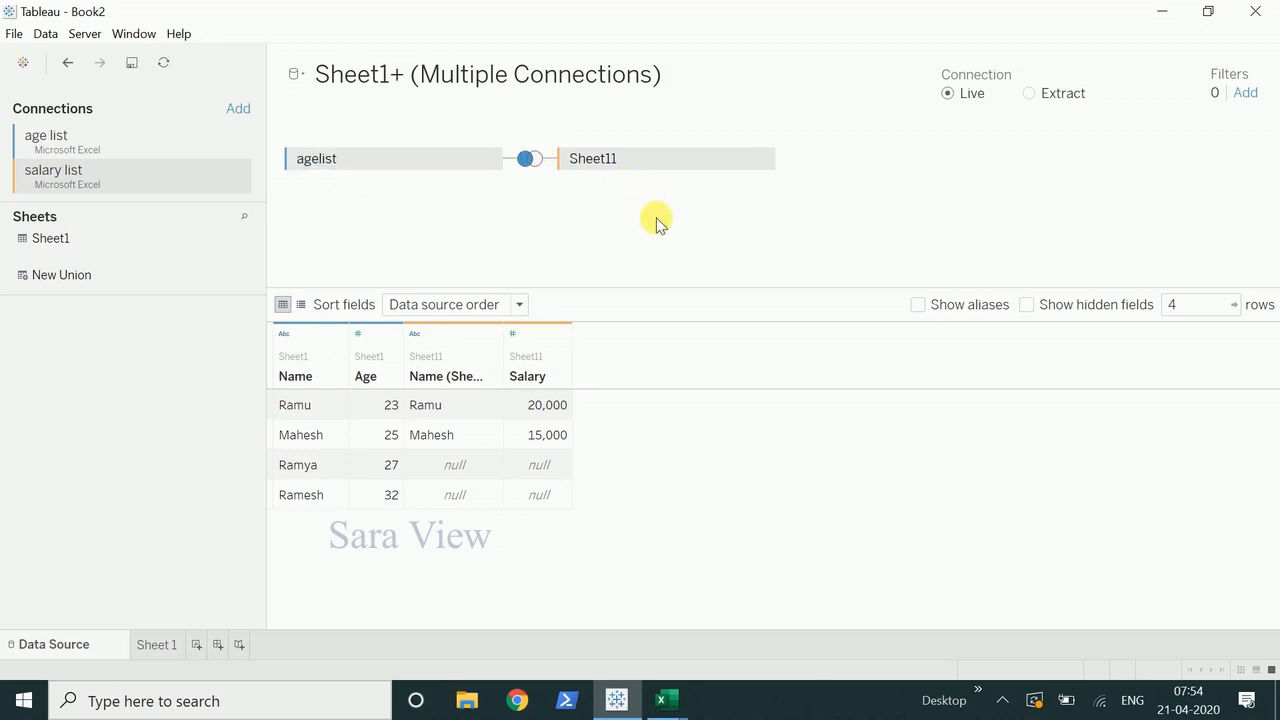
# Rename the joined Sheet11 table on the canvas to "salary list".
pyautogui.doubleClick(635, 171)
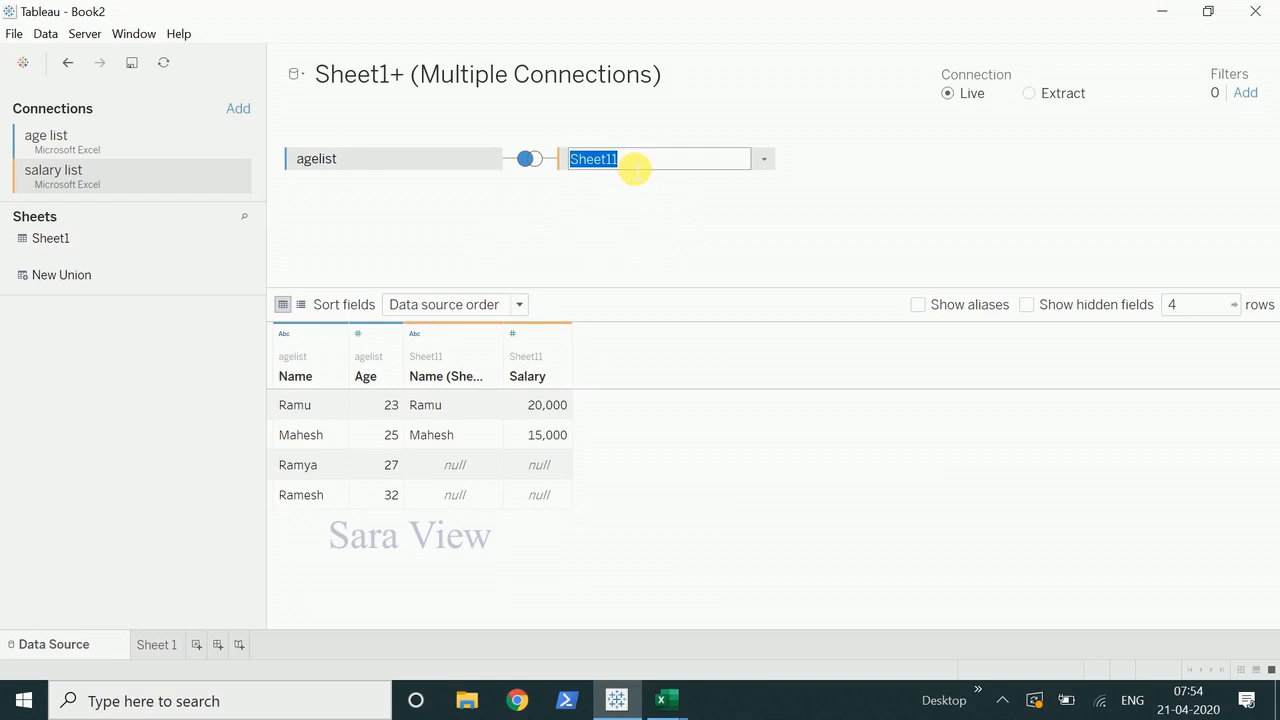
pyautogui.write('s')
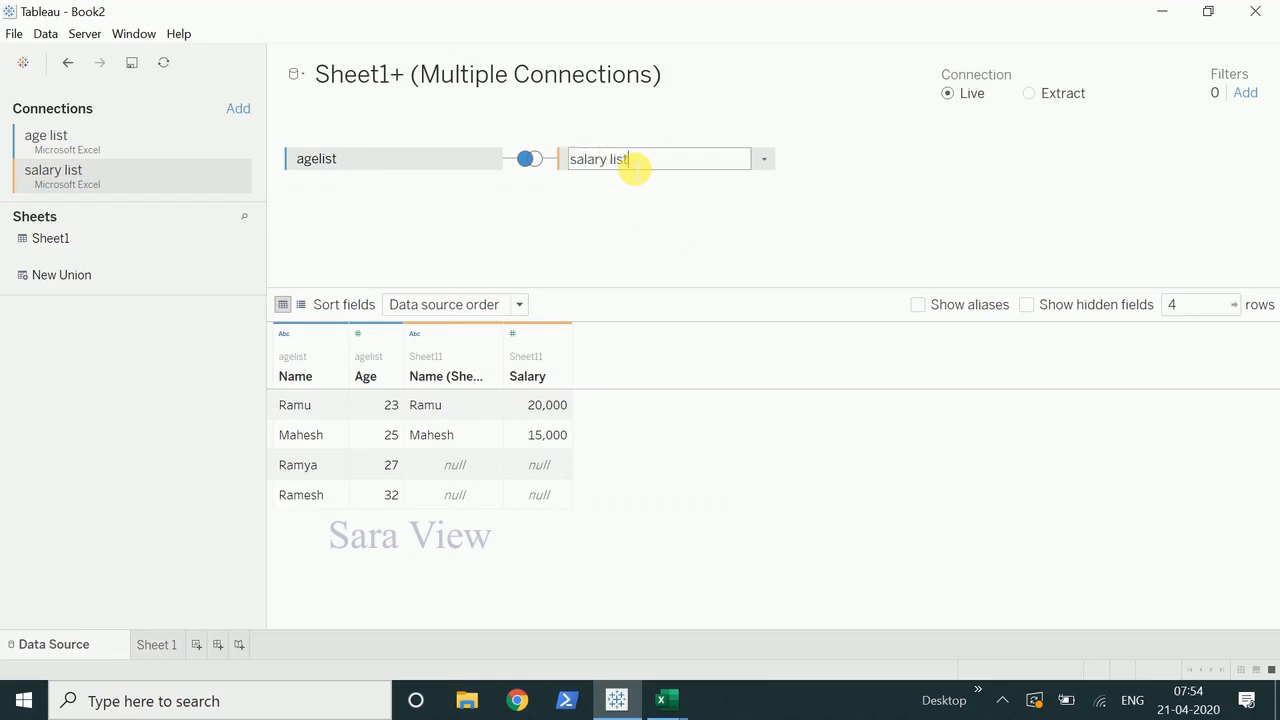
pyautogui.write('alary list')
pyautogui.click(681, 239)
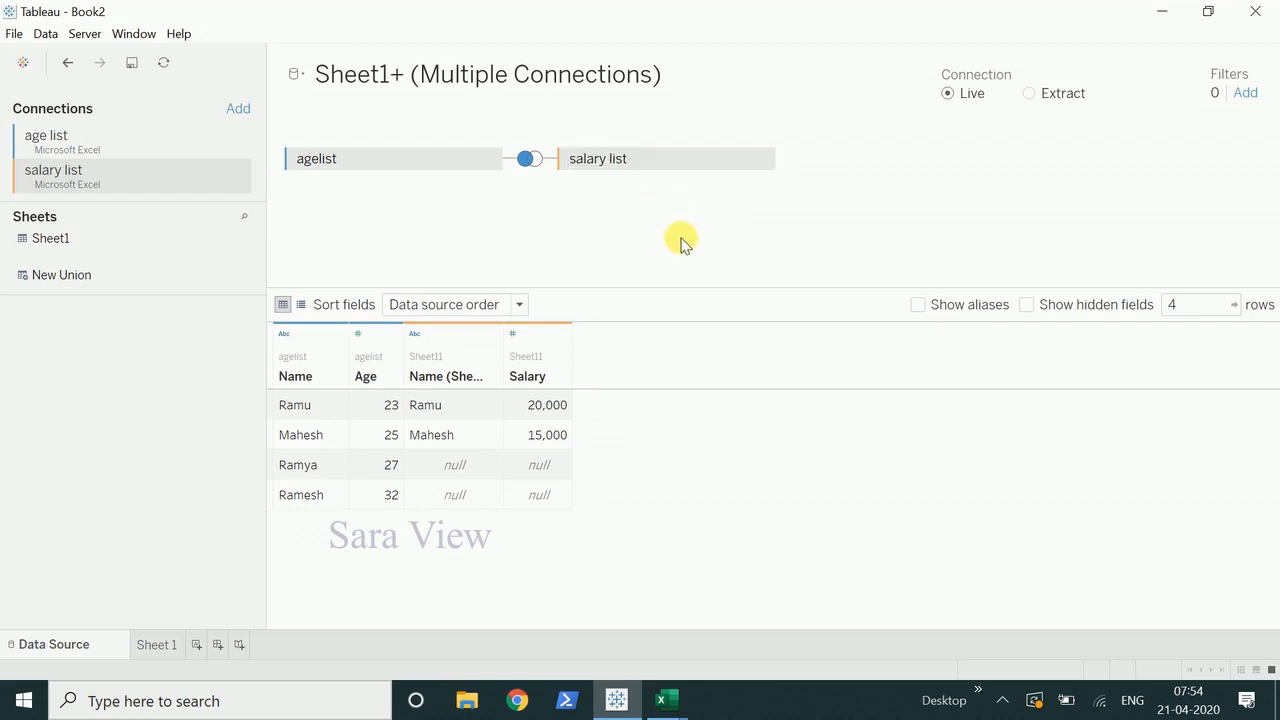
# Rename the data source from its default multiple-connections title to "AgeandSalary".
pyautogui.click(432, 88)
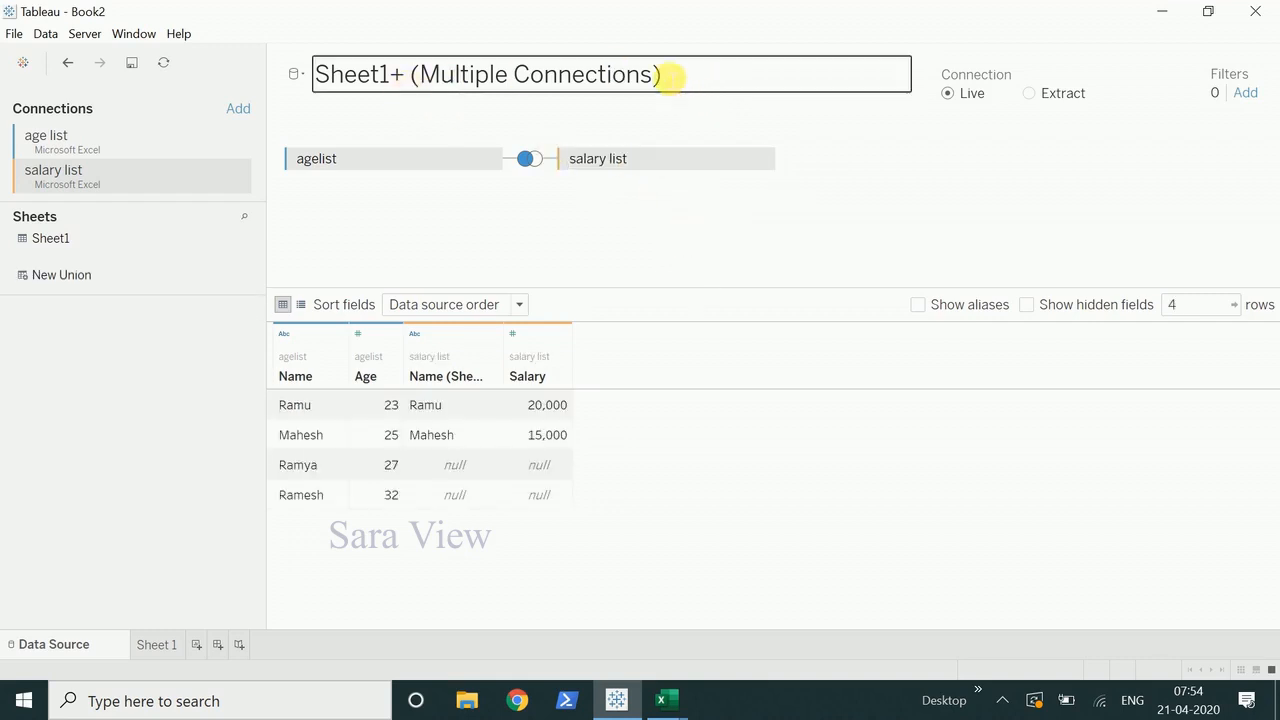
pyautogui.click(670, 78)
pyautogui.hotkey('ctrl', 'a')
pyautogui.press('BackSpace')
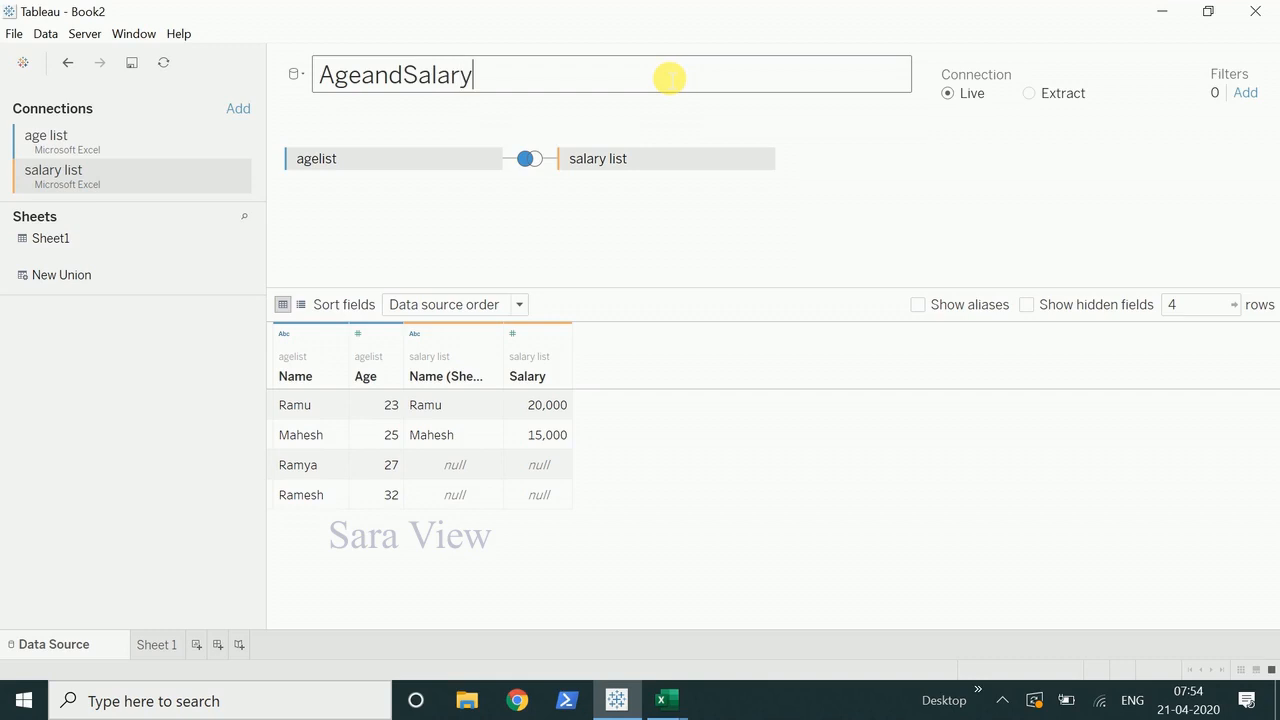
pyautogui.press('Return')
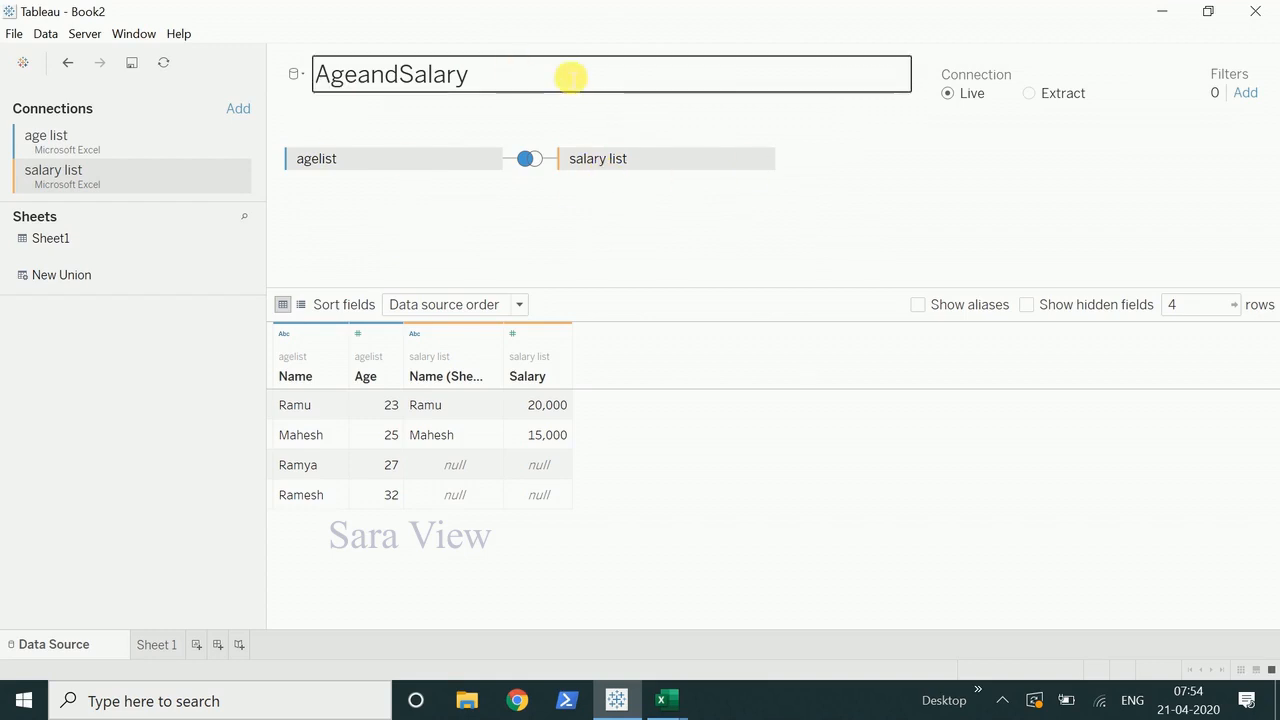
# Review the join between agelist and salary list, and check the field grouping options in the Sheet 1 worksheet.
pyautogui.click(525, 159)
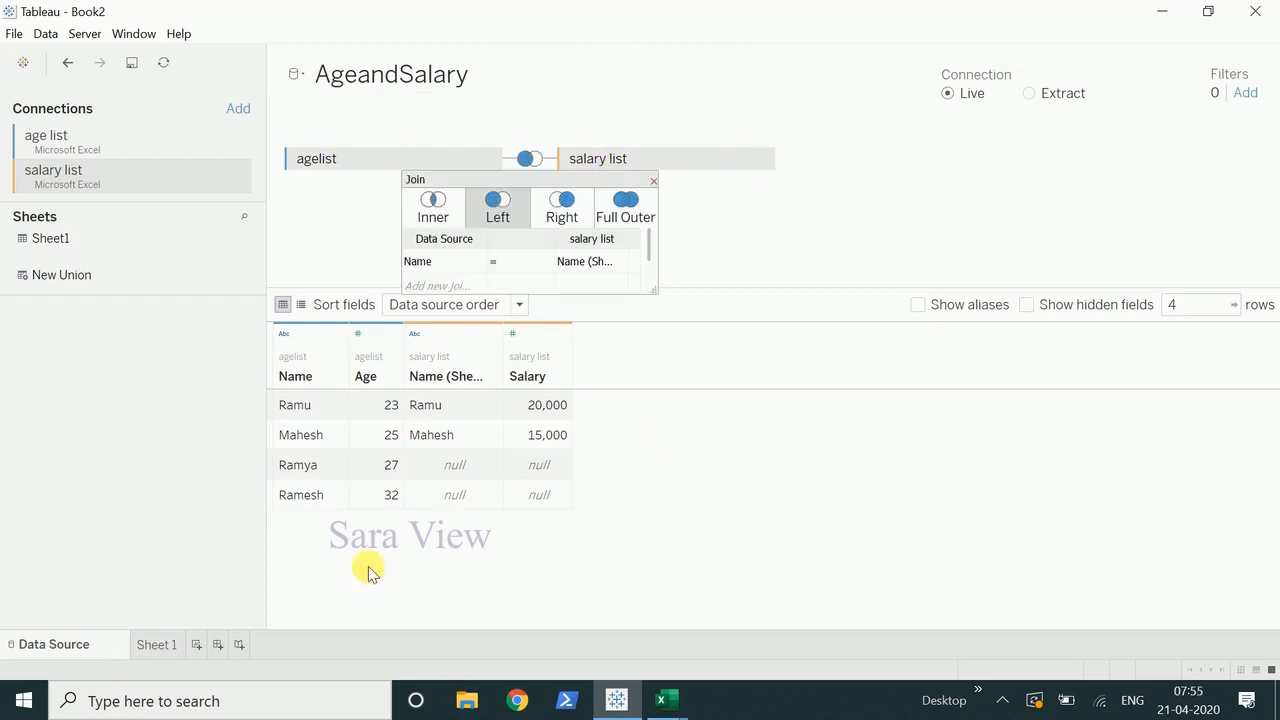
pyautogui.click(155, 645)
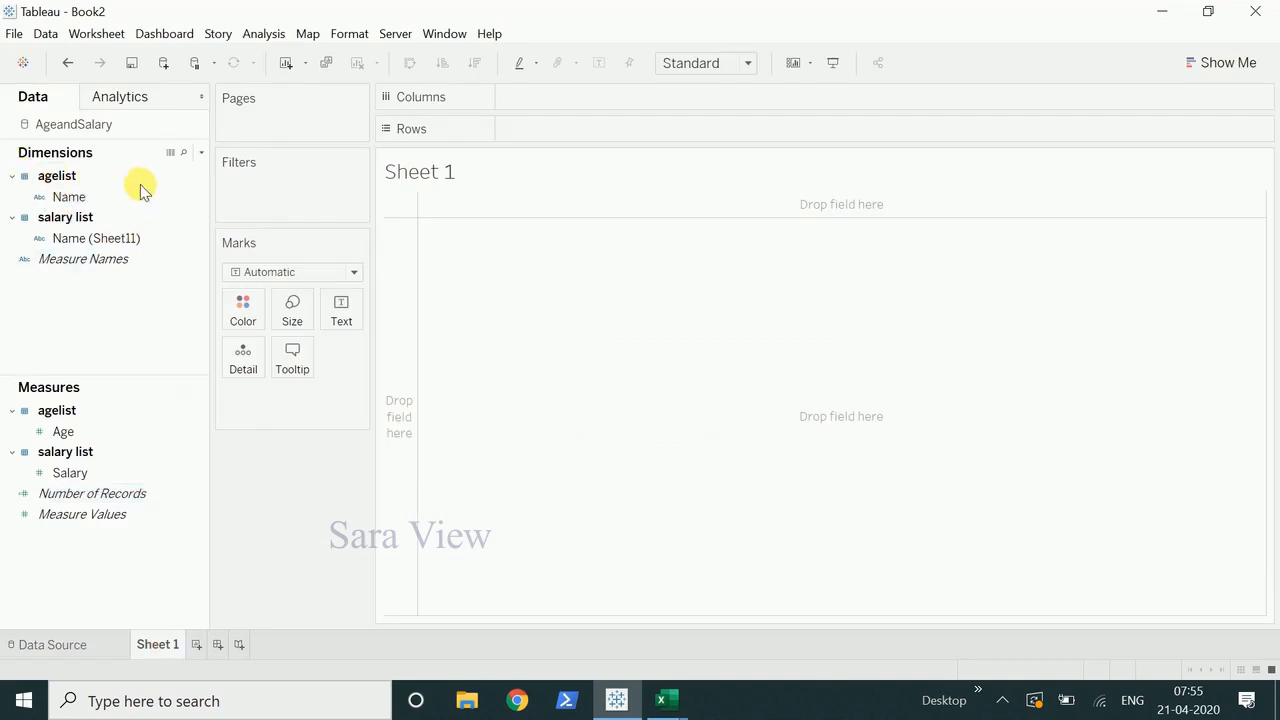
pyautogui.click(202, 153)
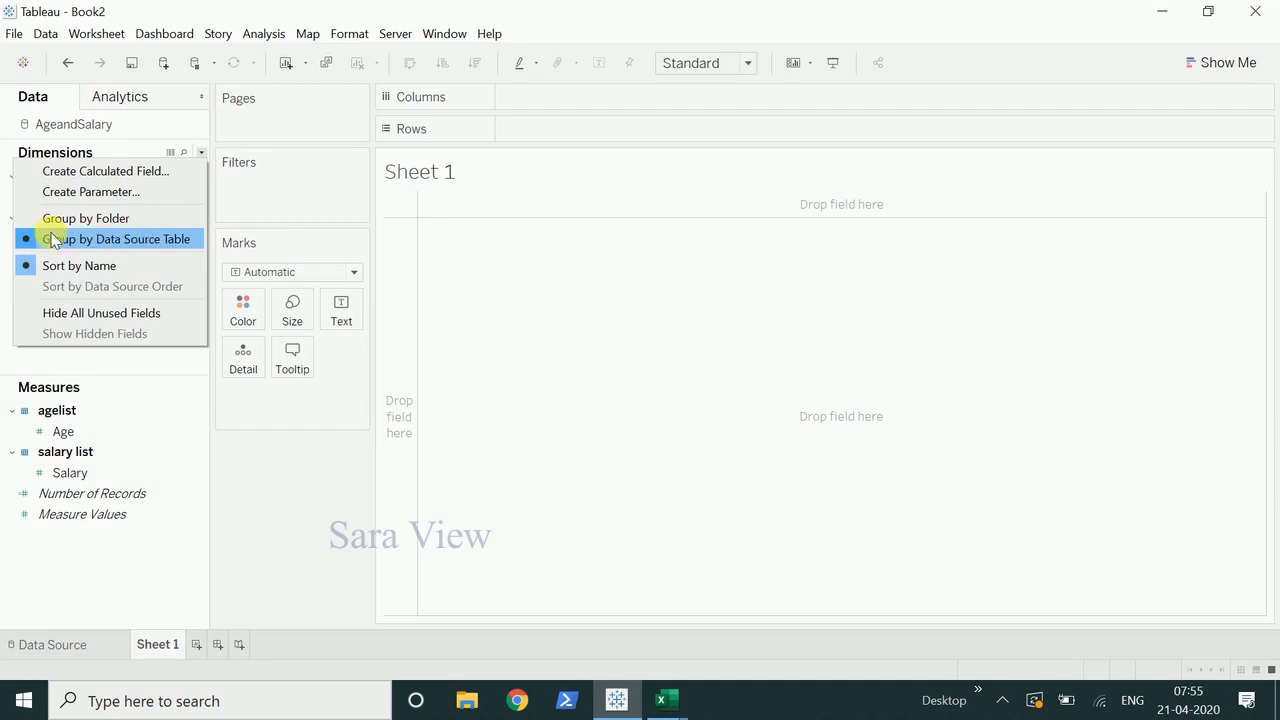
pyautogui.click(278, 203)
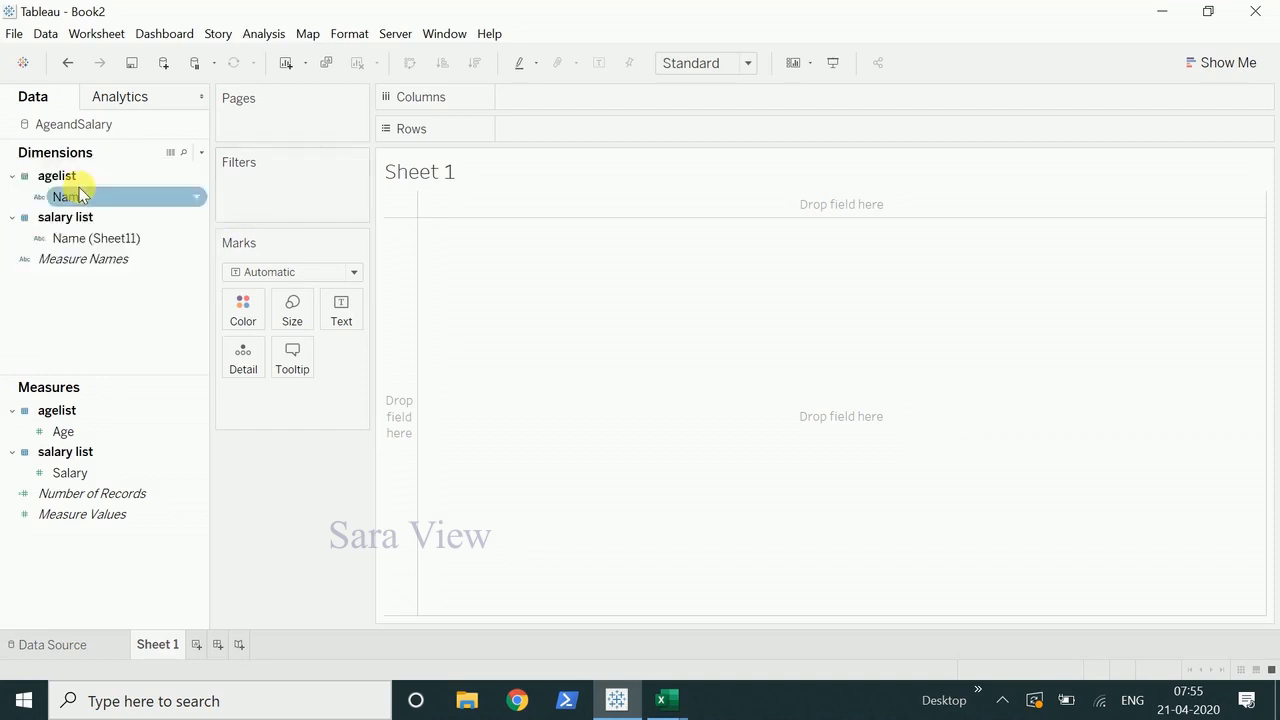
# Group the Sheet 1 fields by folder, and switch the grouping back to data source table.
pyautogui.click(201, 153)
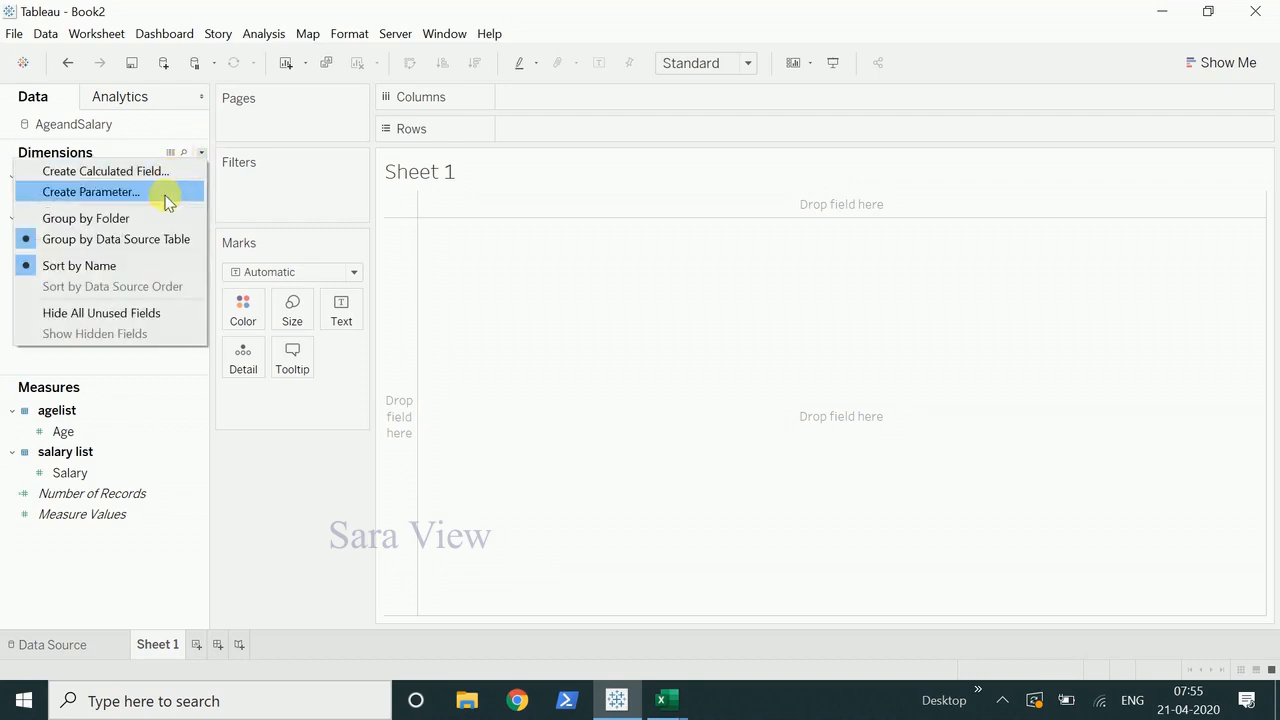
pyautogui.click(88, 219)
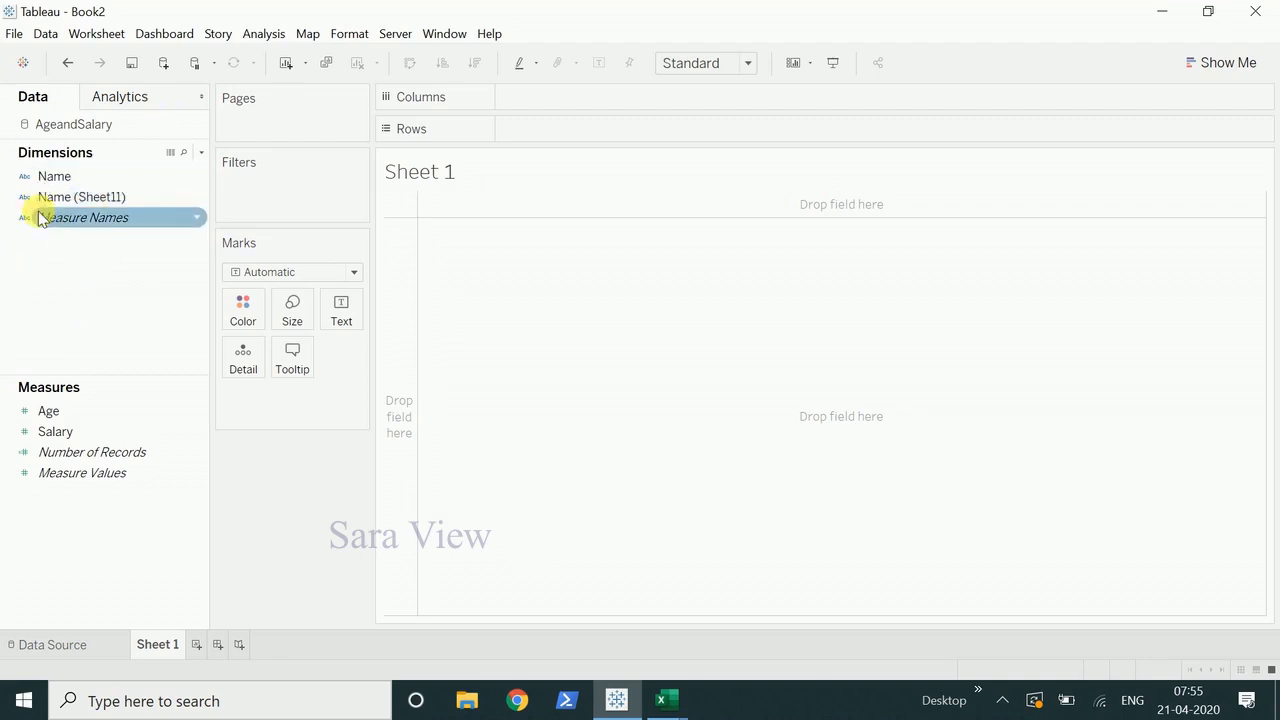
pyautogui.click(202, 156)
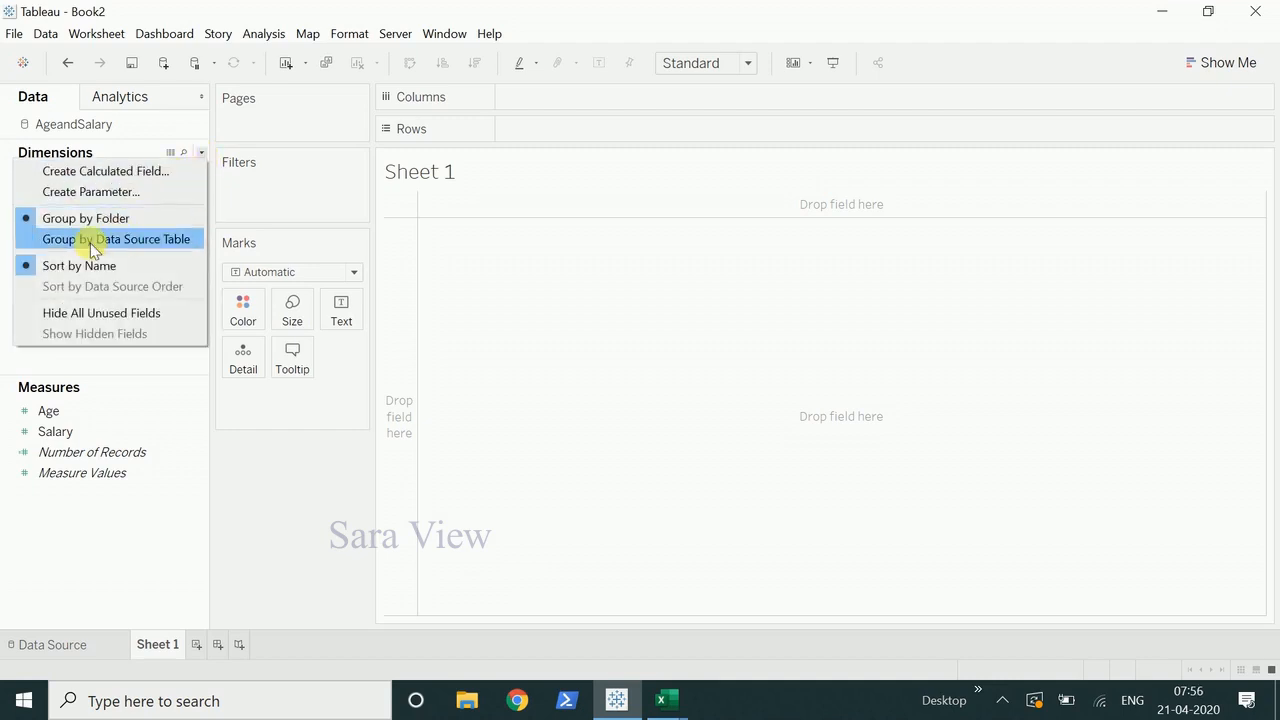
pyautogui.click(143, 240)
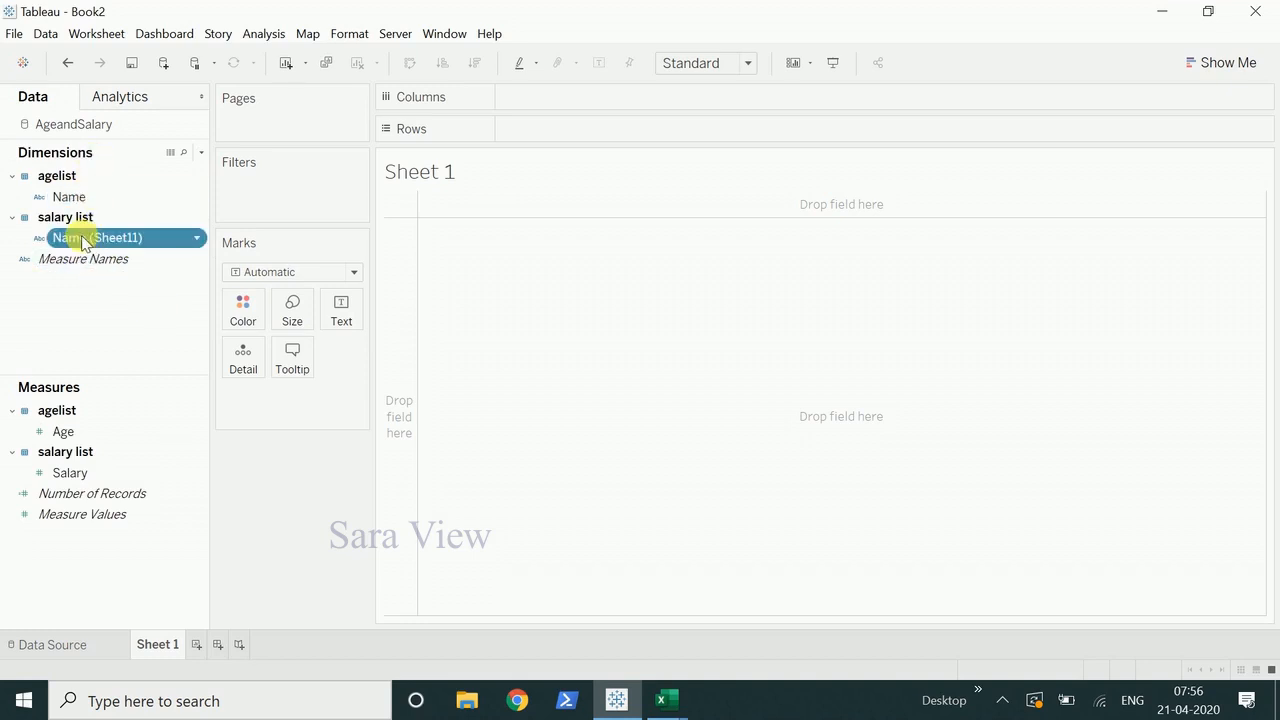
# Try the salary list's Name (Sheet11) on Rows, and build the view with Age on Columns and agelist's Name on Rows.
pyautogui.moveTo(86, 237); pyautogui.dragTo(570, 133)
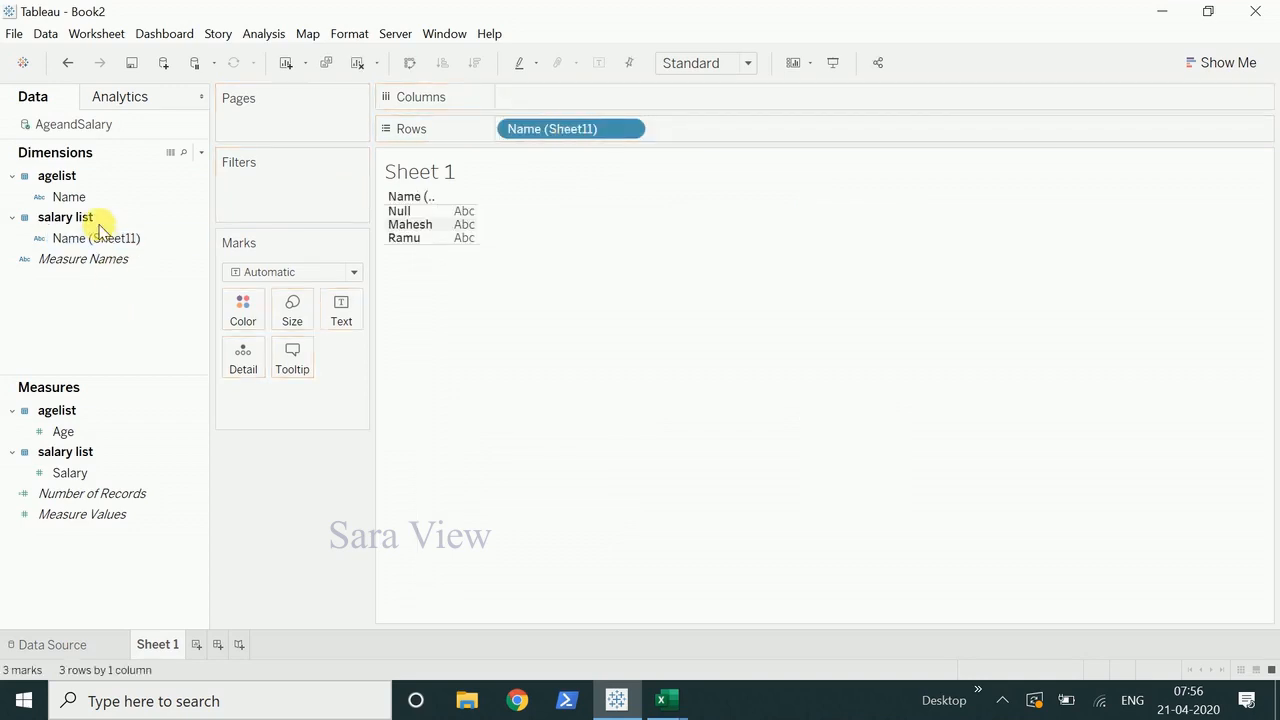
pyautogui.click(120, 440)
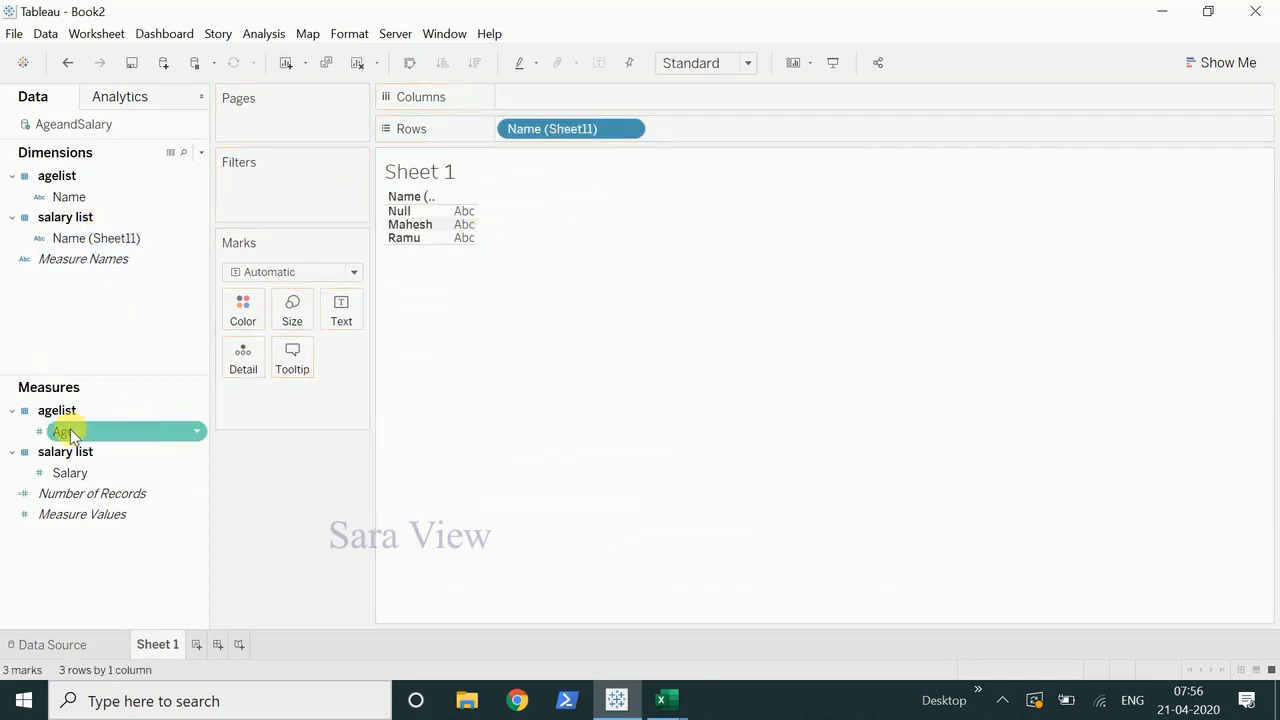
pyautogui.moveTo(70, 435); pyautogui.dragTo(290, 530)
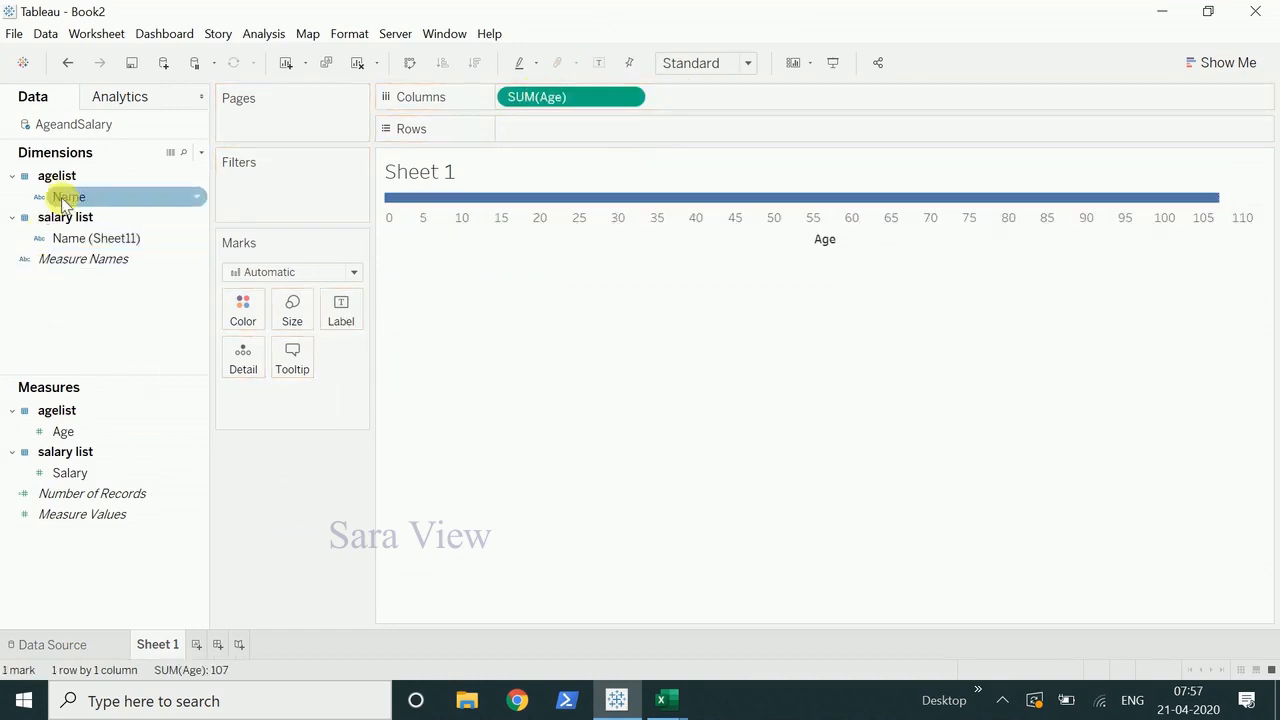
pyautogui.moveTo(65, 198); pyautogui.dragTo(518, 131)
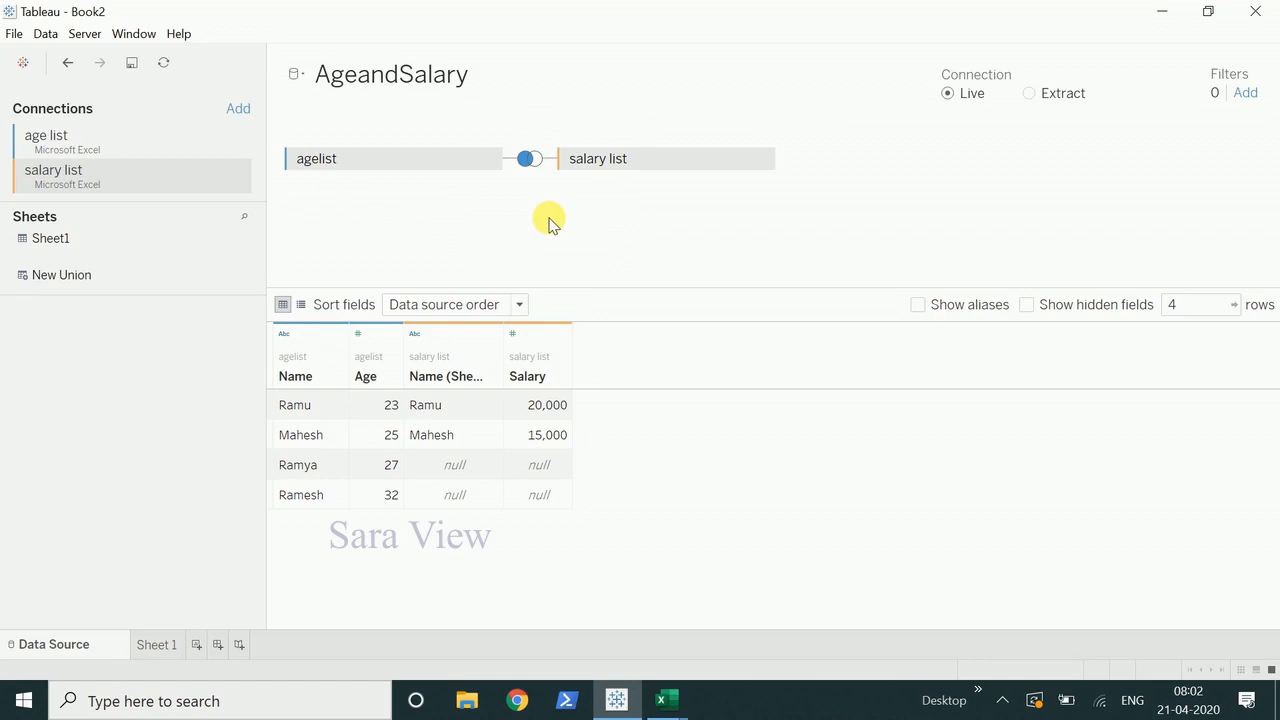
# Add the grade text file from the workbooksamples folder as a new connection, joined to agelist in the AgeandSalary data source.
pyautogui.click(237, 110)
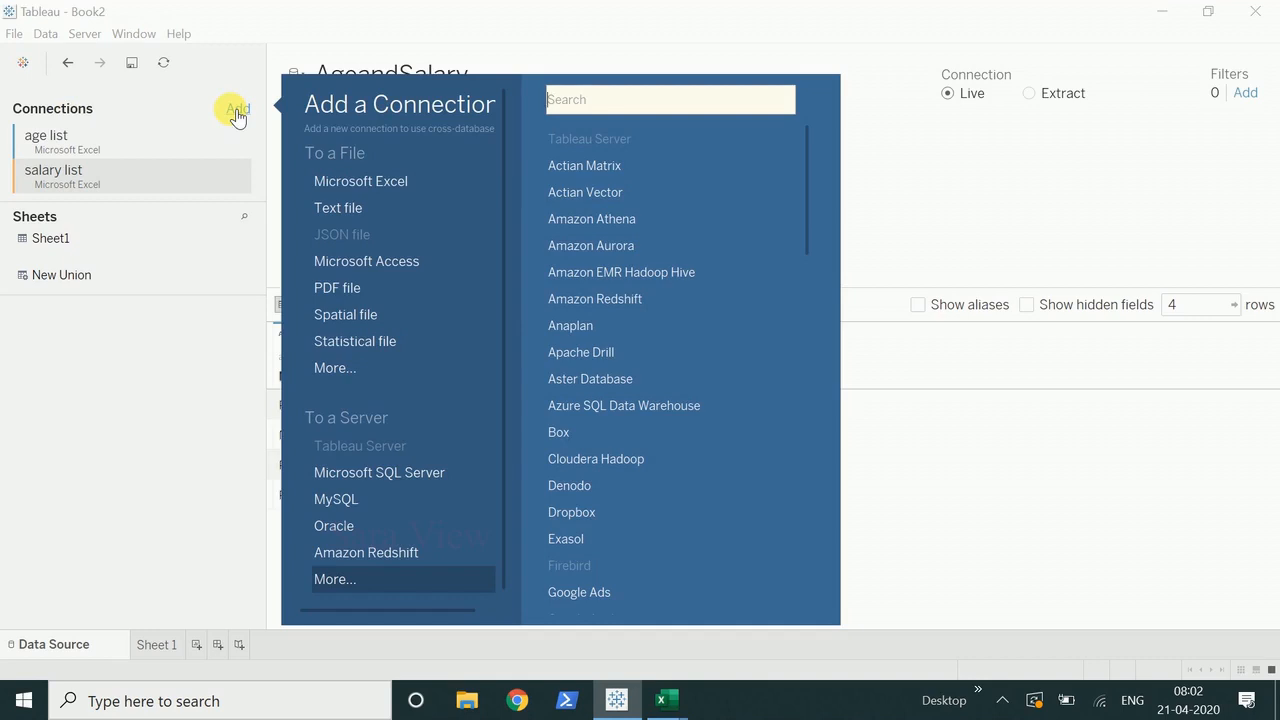
pyautogui.click(360, 210)
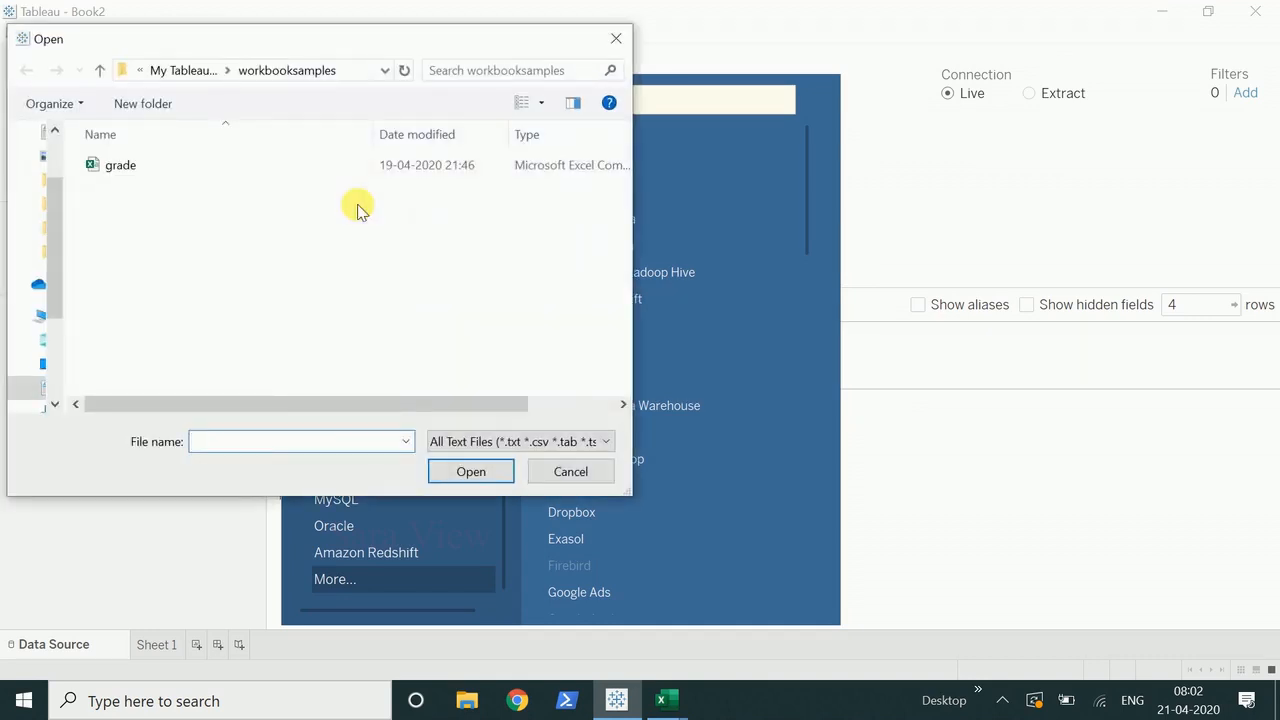
pyautogui.click(290, 168)
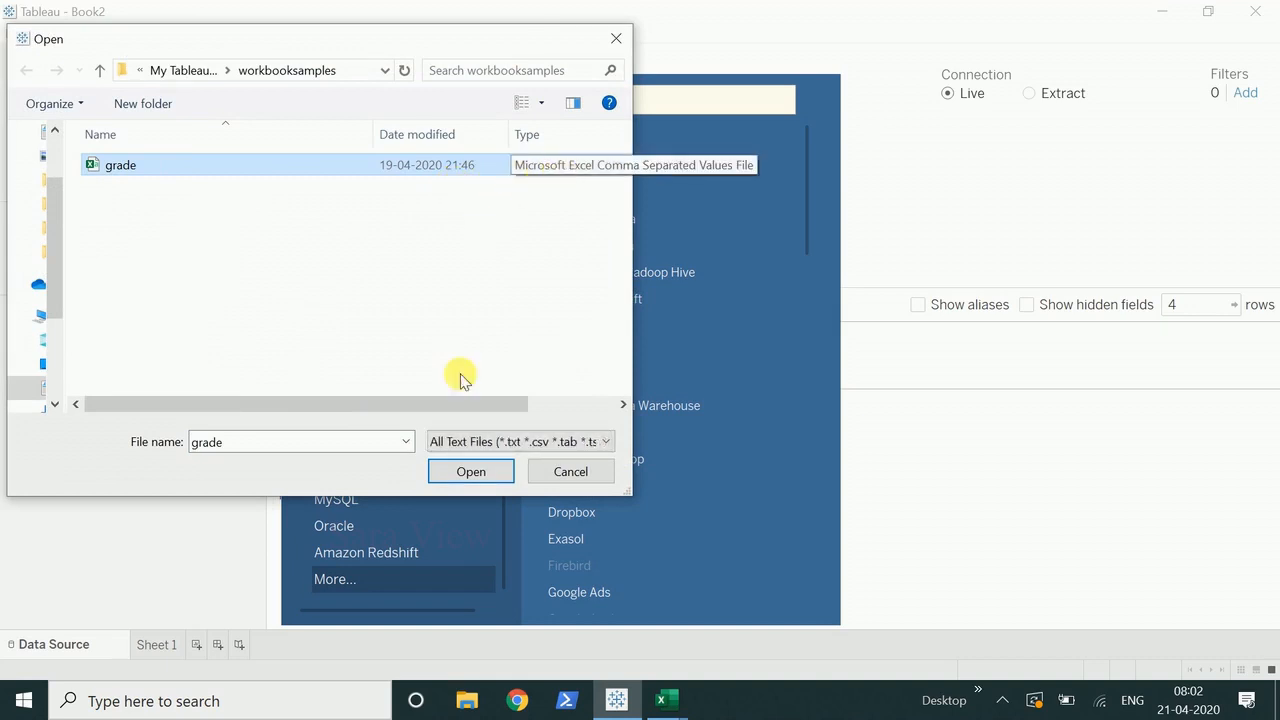
pyautogui.click(471, 471)
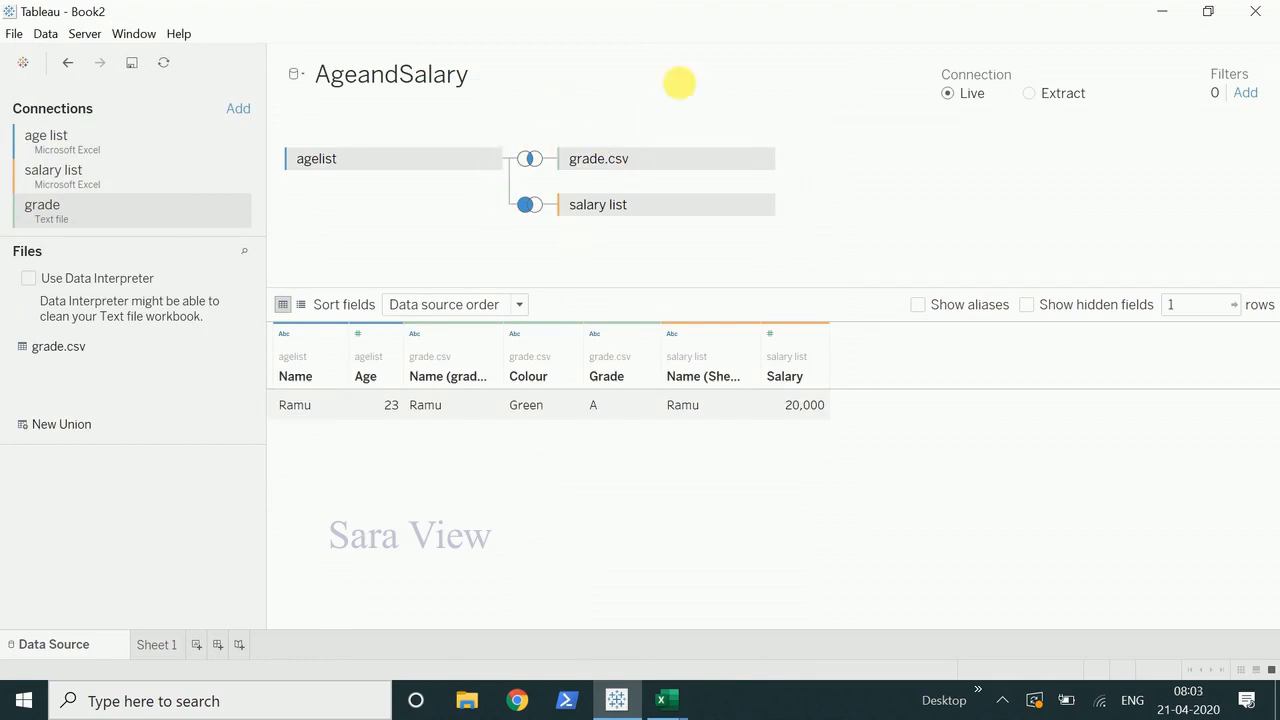
# Examine the inner join clauses between agelist and grade.csv, compare them with the grade file's rows in Excel, and return to Tableau.
pyautogui.click(530, 162)
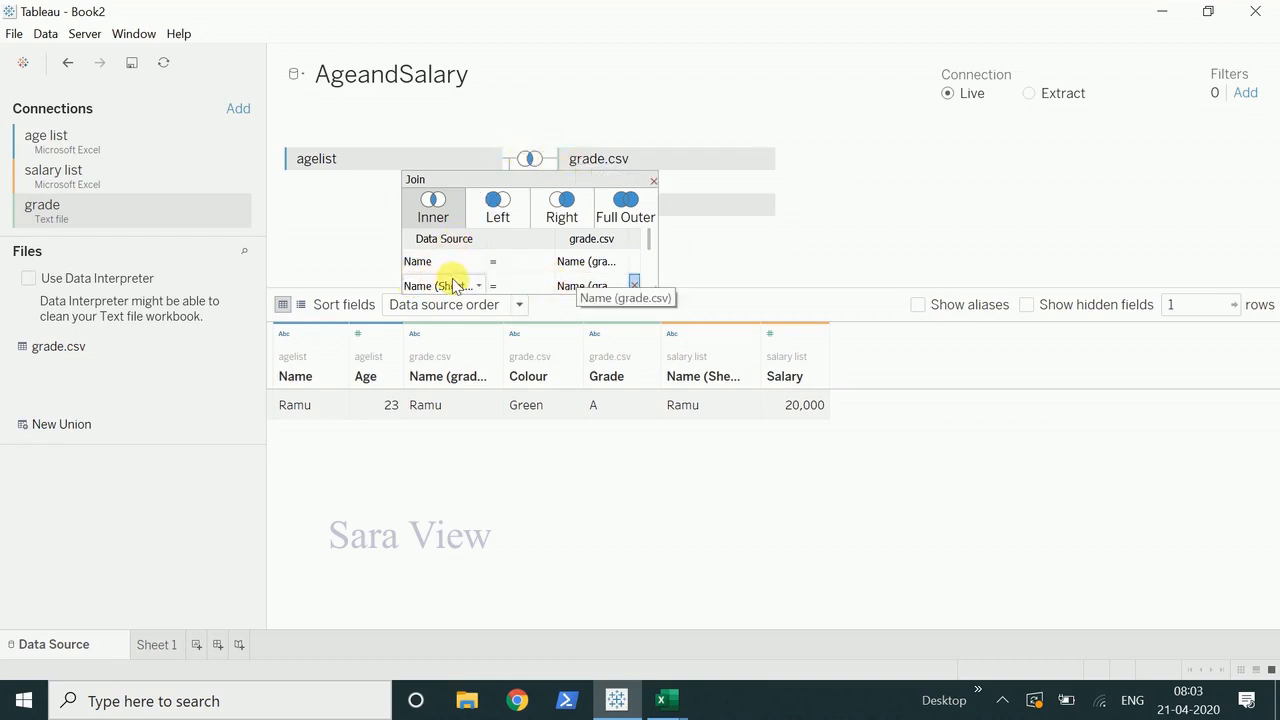
pyautogui.scroll(-1, 517, 285)
pyautogui.scroll(1, 517, 285)
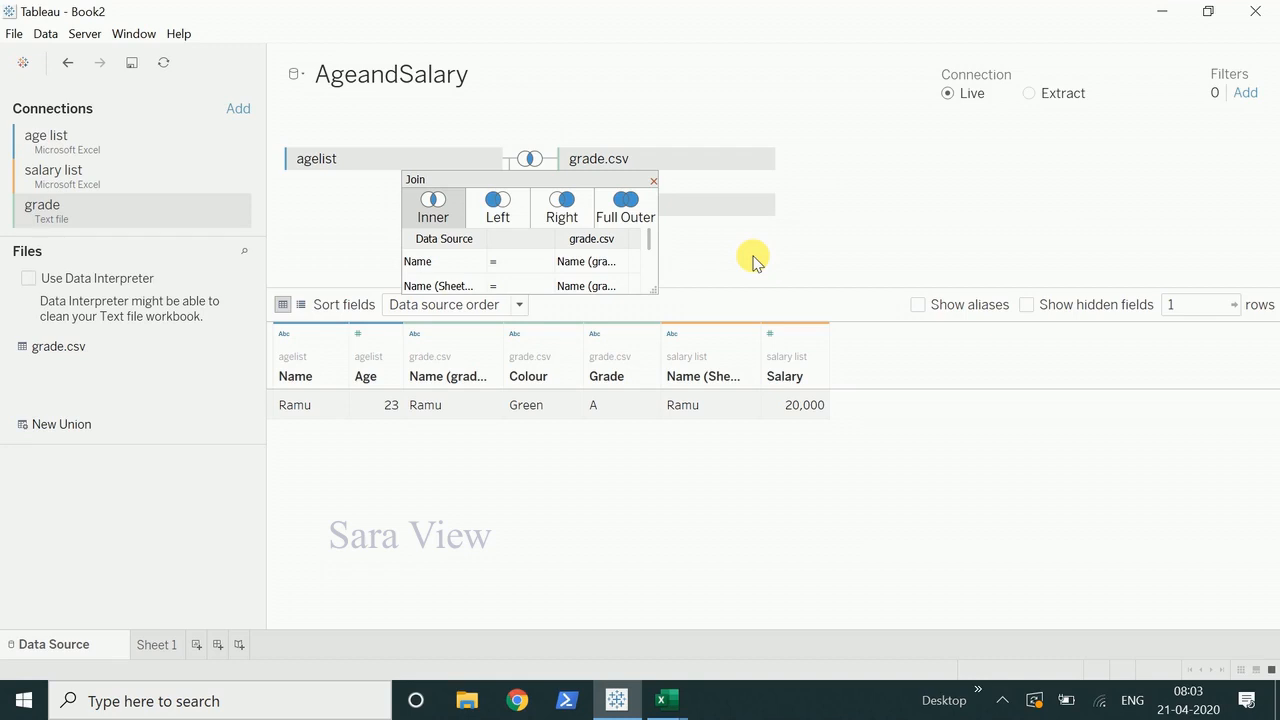
pyautogui.hotkey('alt', 'Tab')
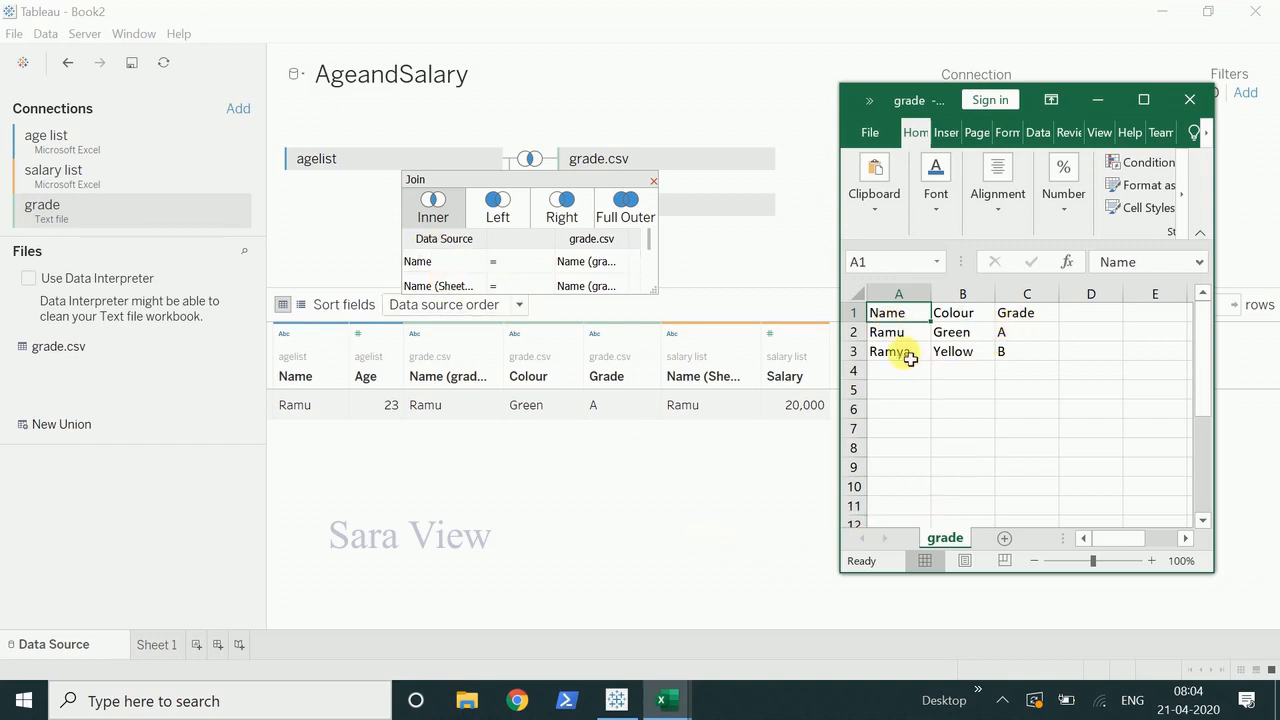
pyautogui.hotkey('alt', 'Tab')
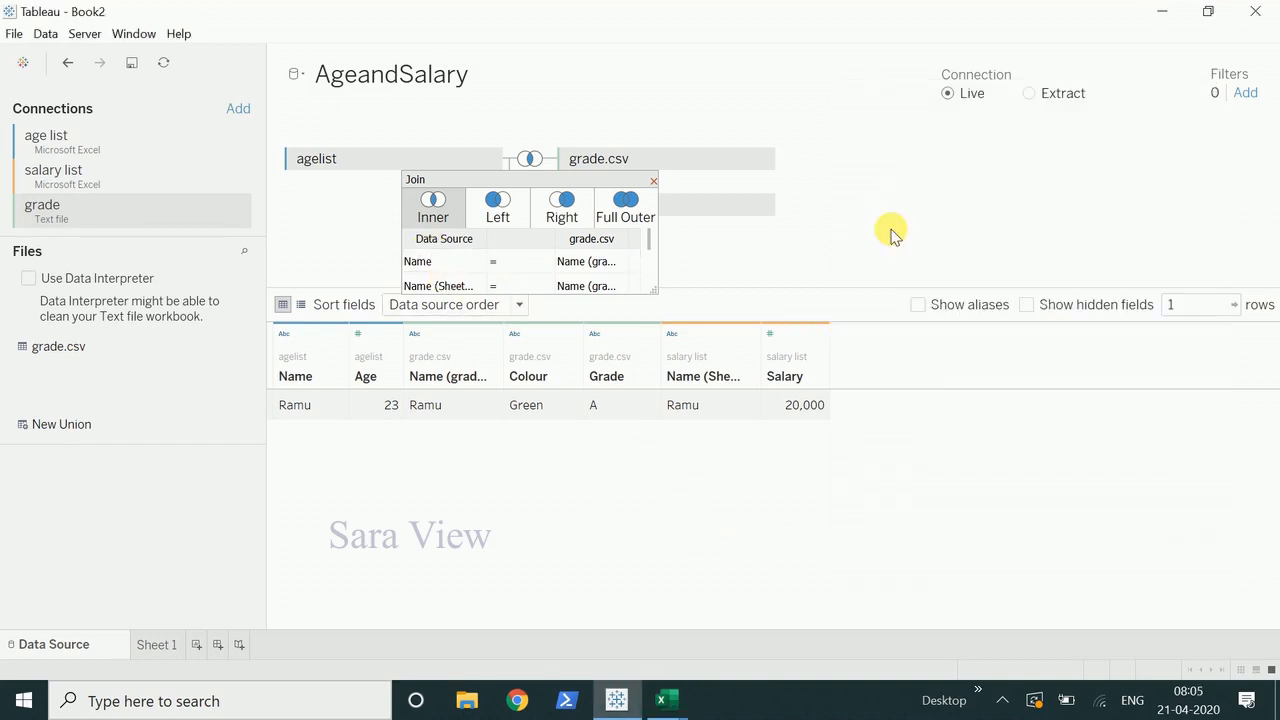